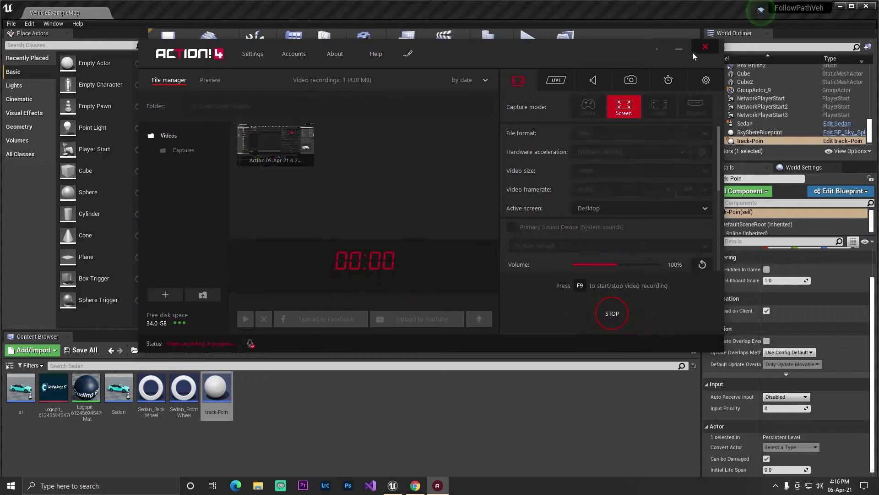
Dismiss the recorder window and switch to Chrome to look over the YouTube results for "unreal engine spline path vehicle".
click(705, 46)
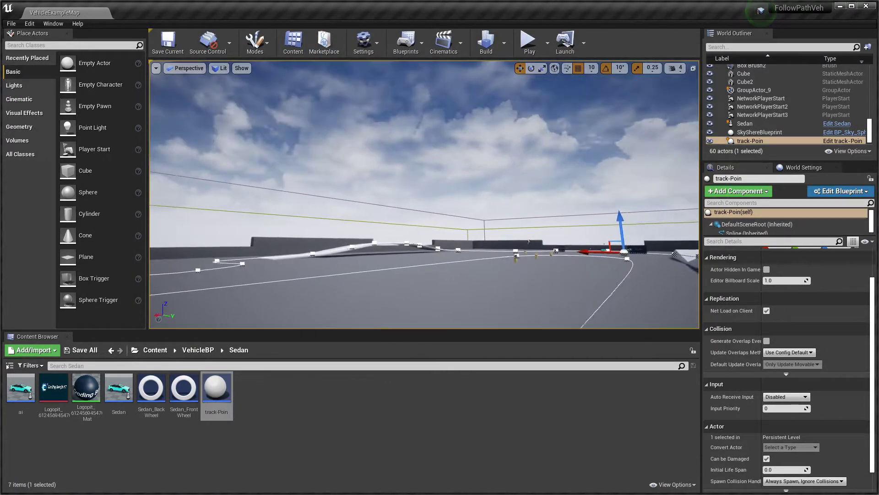
right_drag(423, 195, 519, 215)
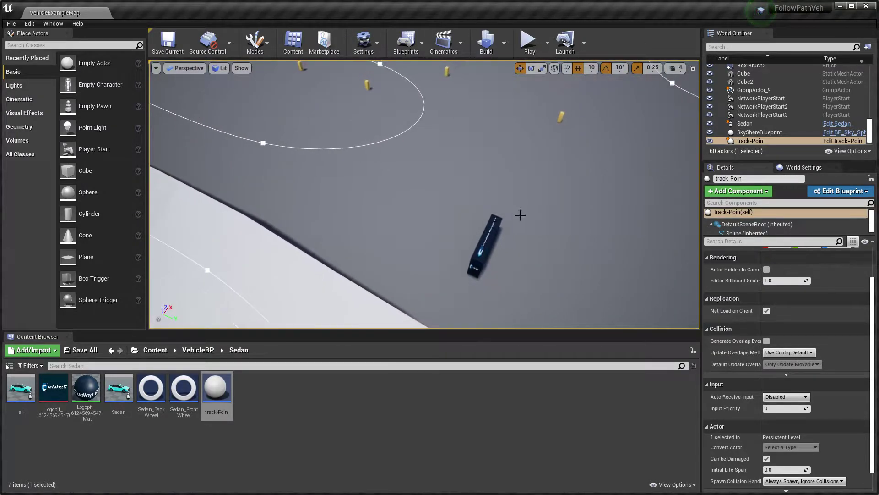
key(super)
click(416, 485)
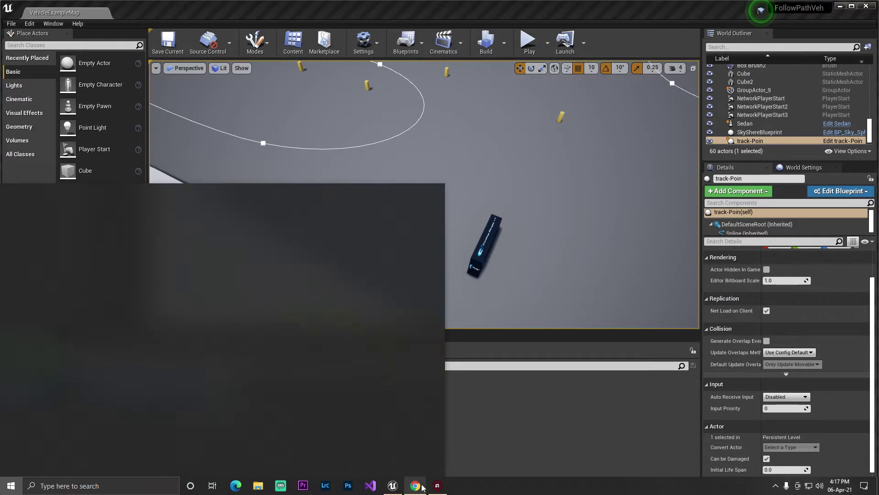
scroll(329, 93, up, 1)
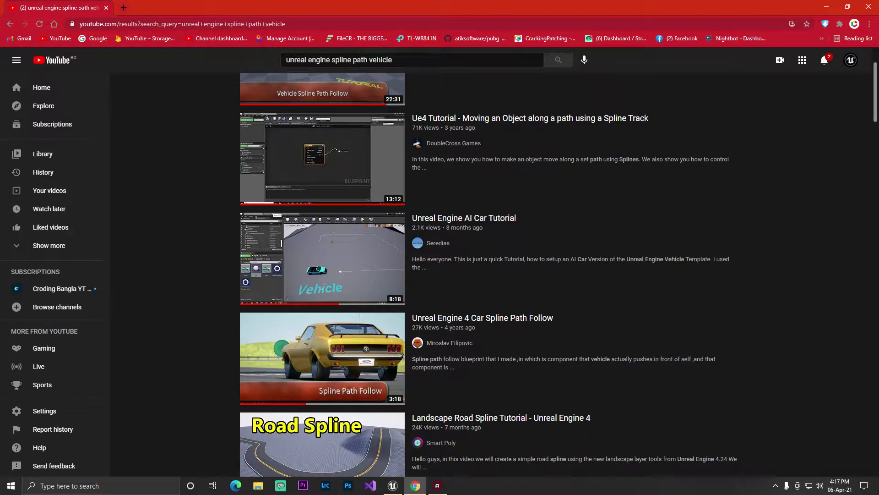
scroll(396, 86, up, 2)
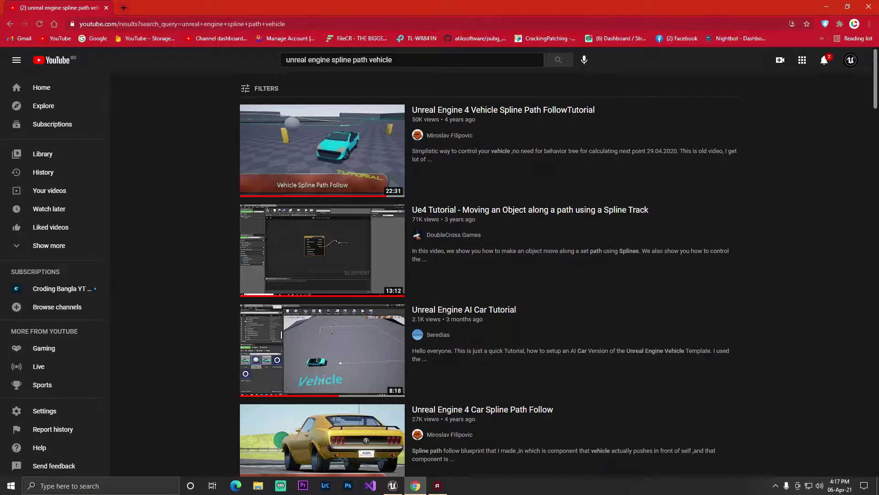
click(826, 4)
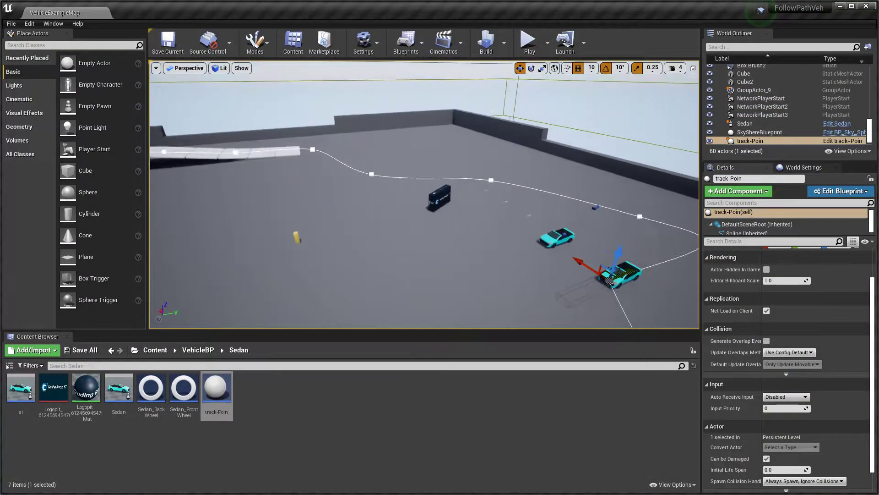
View the spline track in the level, and browse further down the list of vehicle spline tutorials in Chrome.
right_drag(424, 194, 475, 210)
right_drag(419, 232, 357, 135)
right_drag(568, 243, 637, 298)
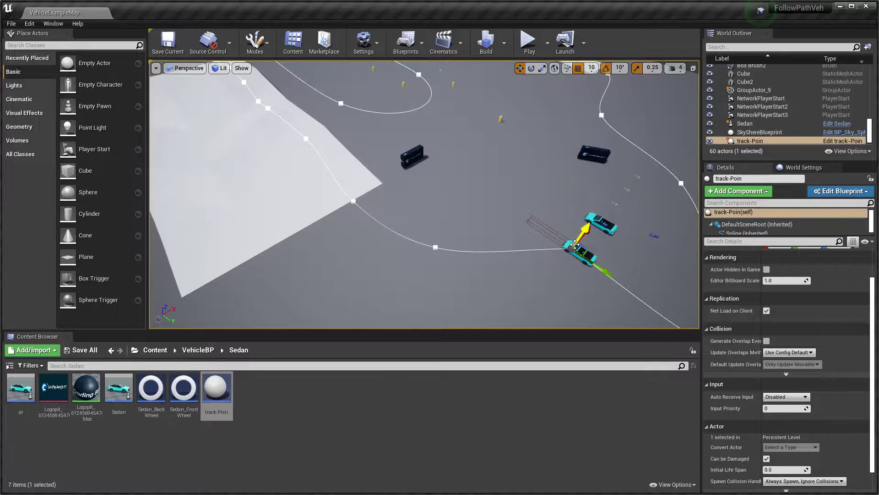
key(super)
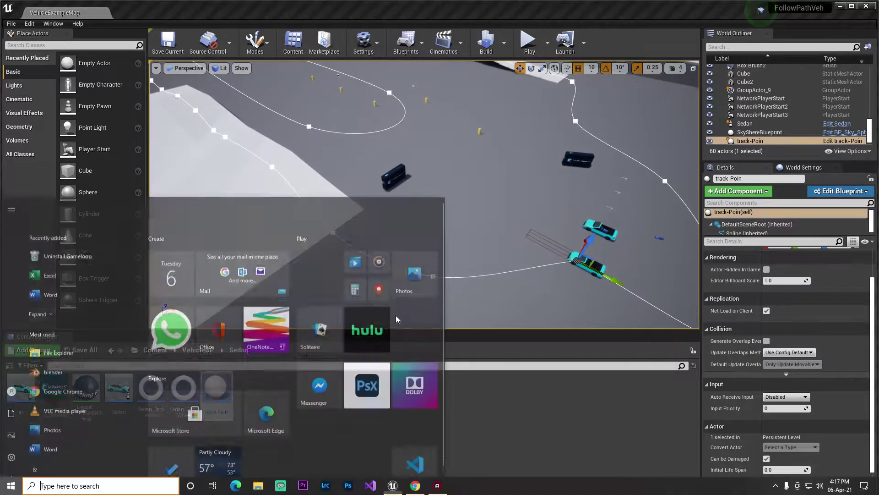
click(415, 485)
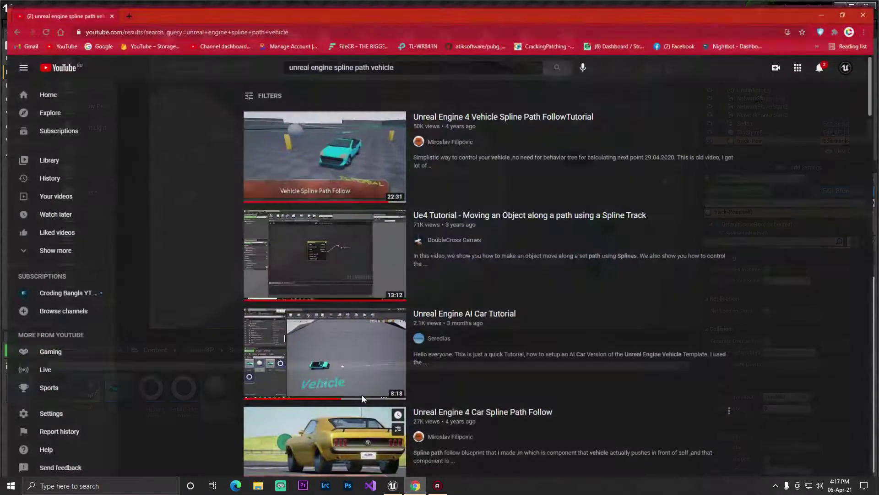
scroll(359, 213, down, 6)
scroll(410, 179, up, 4)
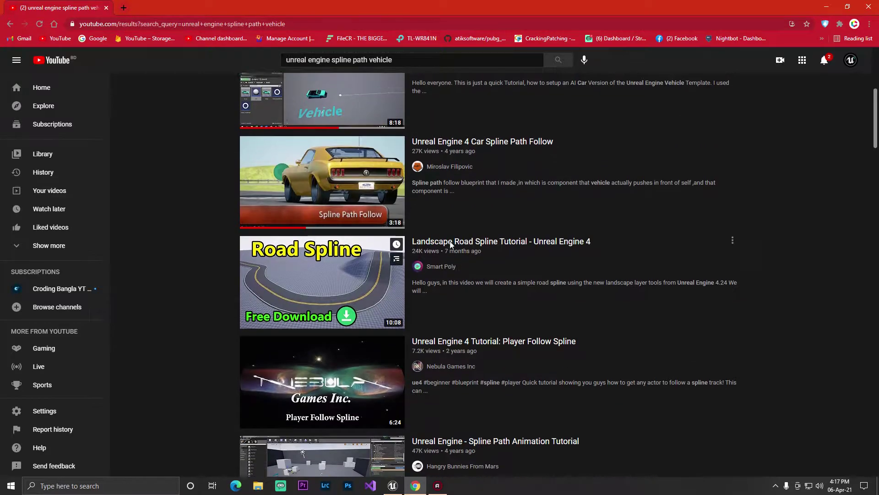
scroll(499, 293, down, 4)
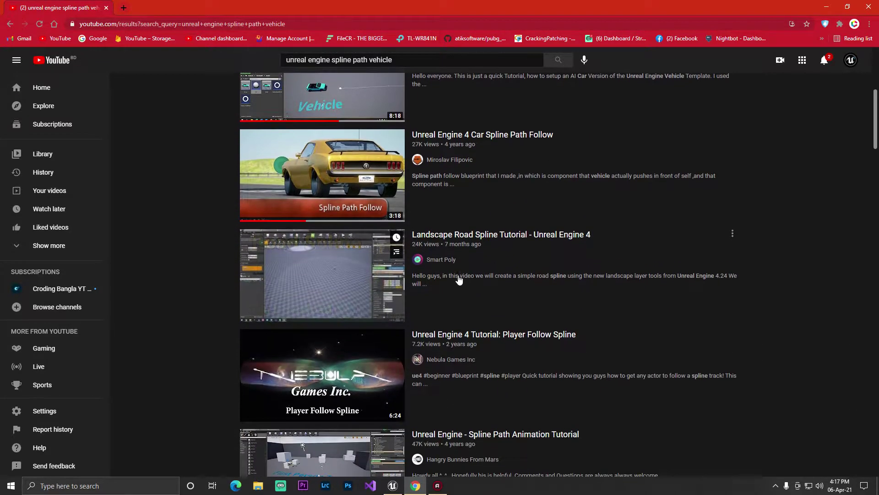
scroll(558, 275, up, 4)
scroll(549, 297, up, 2)
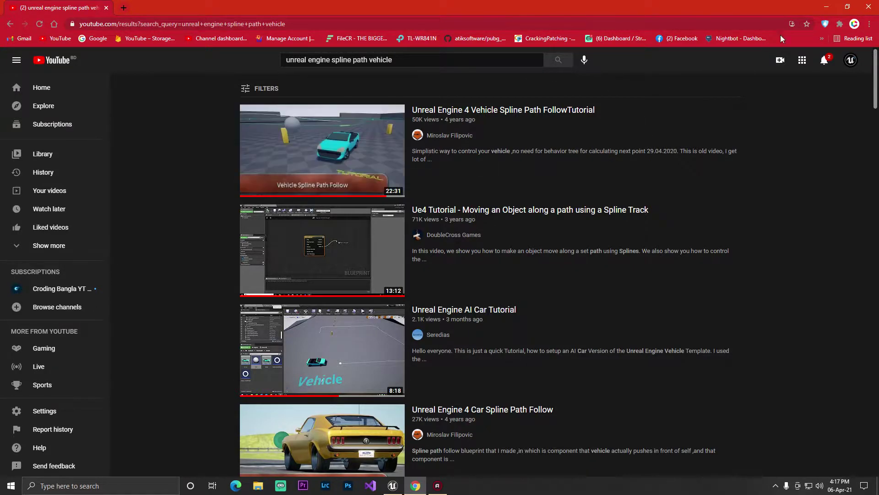
scroll(460, 234, down, 19)
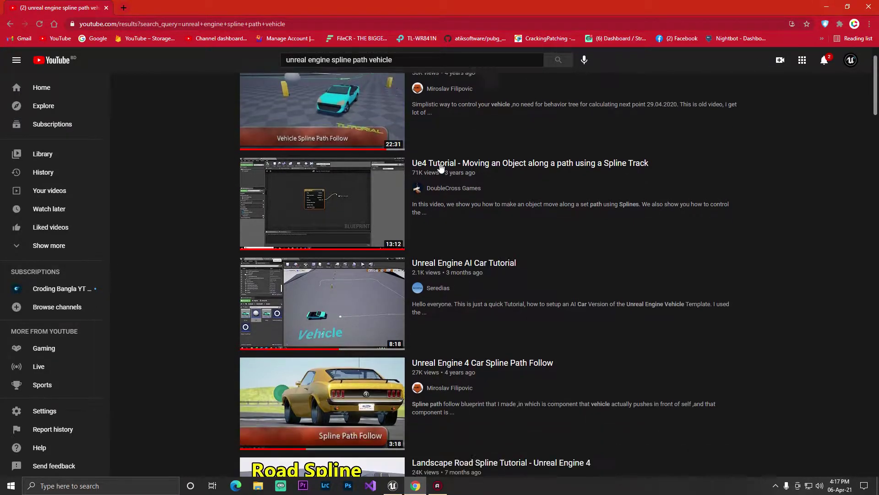
scroll(460, 233, up, 3)
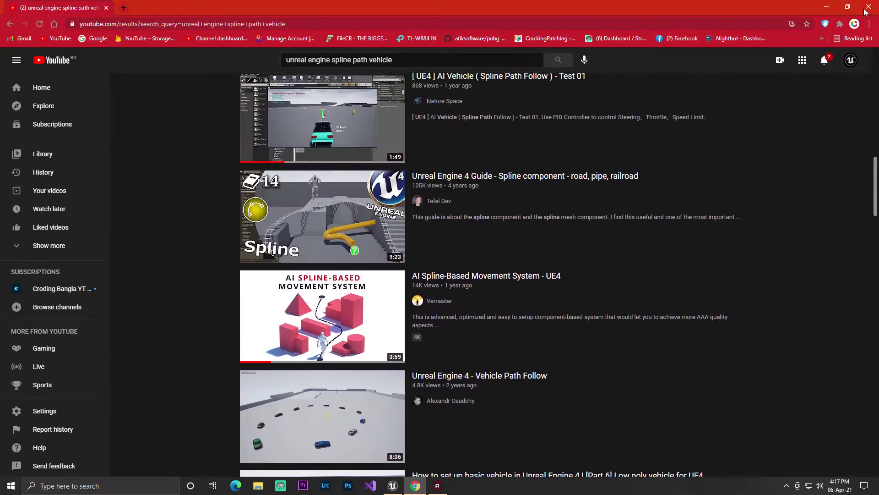
click(827, 5)
Reopen Chrome and look back through the earlier spline path tutorials in the YouTube results.
key(super)
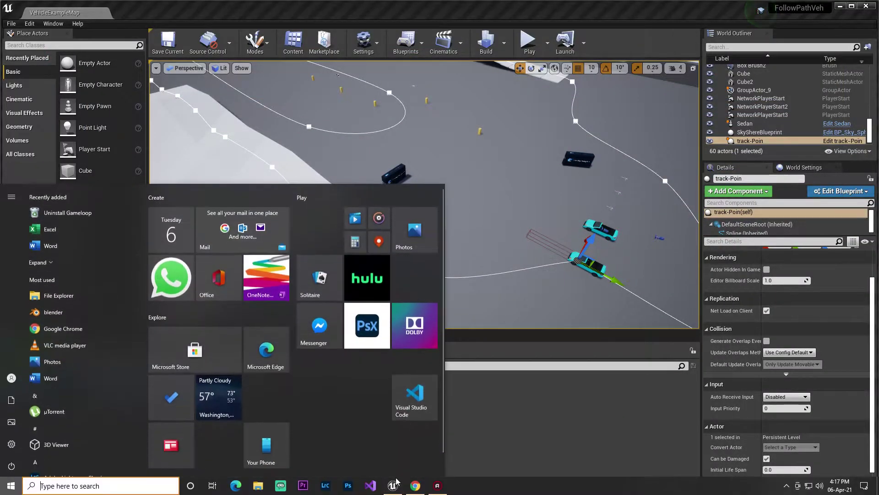
click(416, 485)
scroll(412, 154, up, 5)
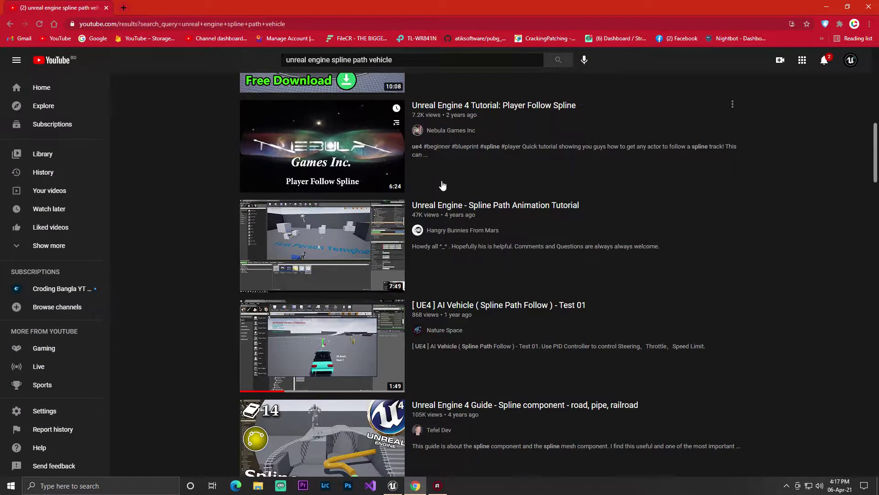
scroll(450, 182, up, 3)
scroll(463, 254, up, 3)
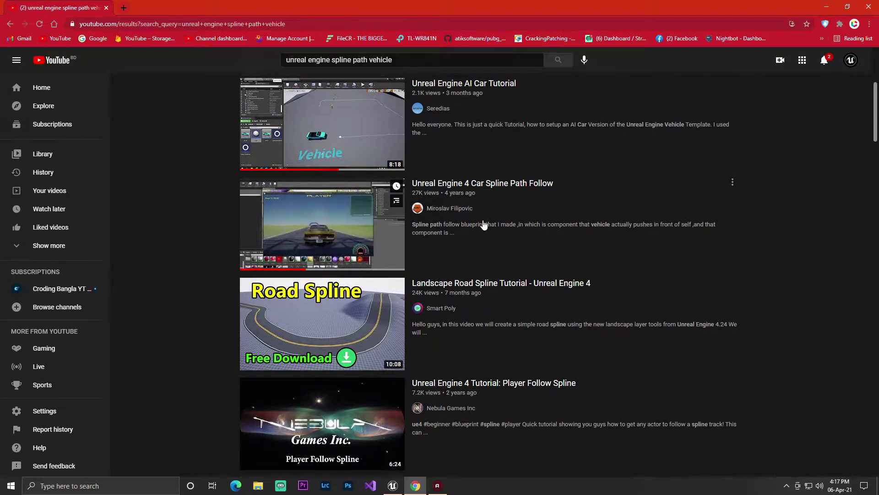
scroll(521, 199, up, 3)
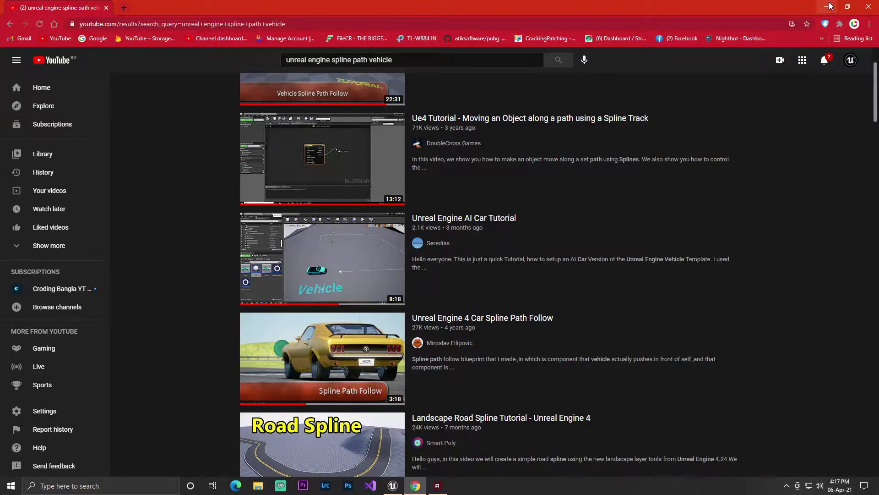
click(828, 6)
Examine the spline track and the two sedans in the Unreal level from several angles.
right_drag(514, 275, 446, 249)
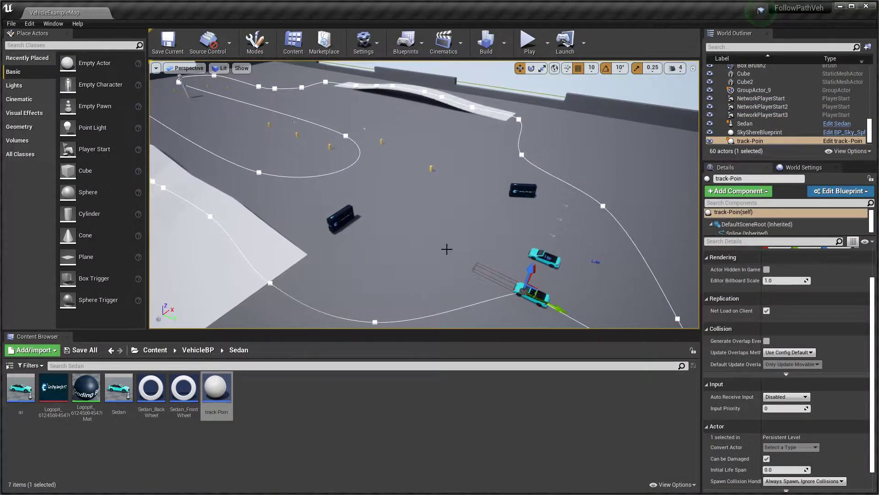
key(super)
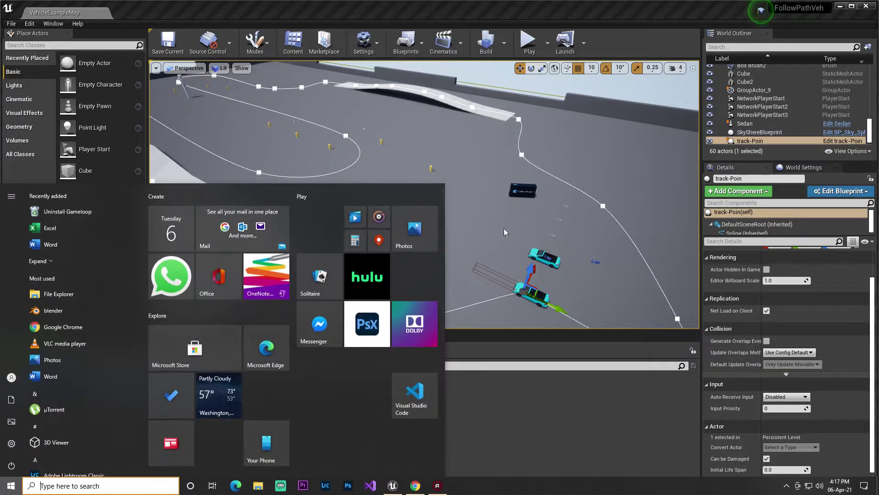
right_drag(506, 232, 329, 238)
key(w)
key(d)
key(w)
key(s)
right_drag(440, 237, 426, 240)
Check the YouTube spline tutorial results in Chrome once more, and return to the Unreal level.
key(super)
click(415, 485)
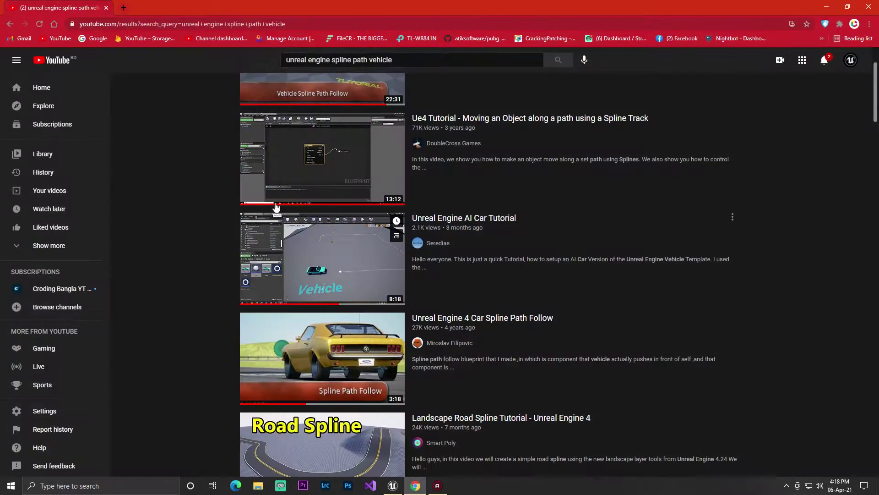
scroll(430, 237, up, 2)
scroll(553, 173, down, 9)
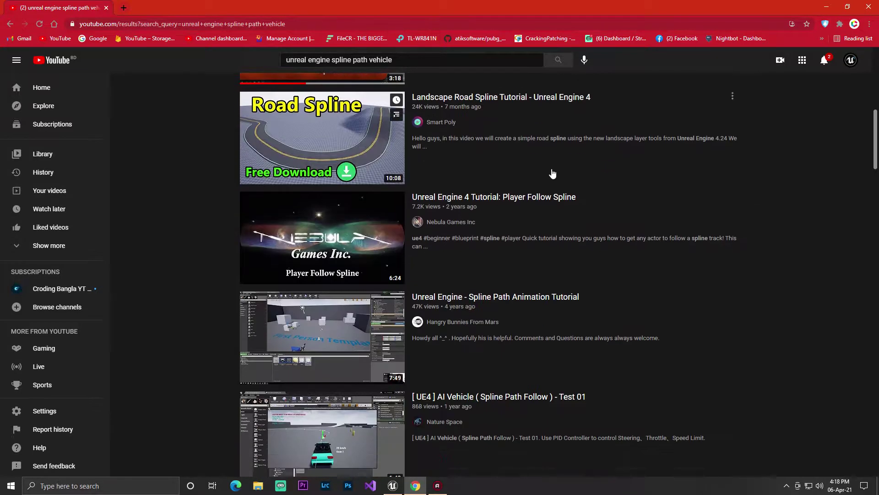
click(823, 10)
Select the ai sedan standing on the spline and inspect its Track-point and Rate settings up close.
right_drag(575, 143, 543, 159)
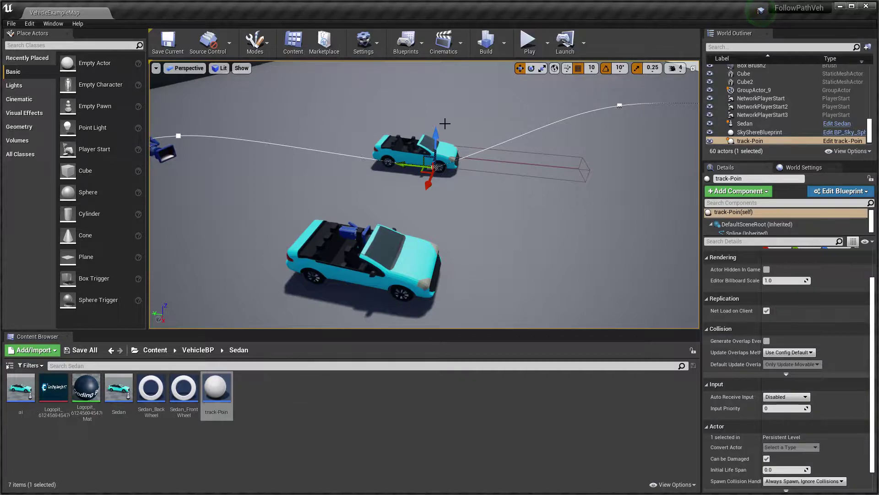
right_drag(444, 123, 410, 143)
scroll(818, 325, up, 2)
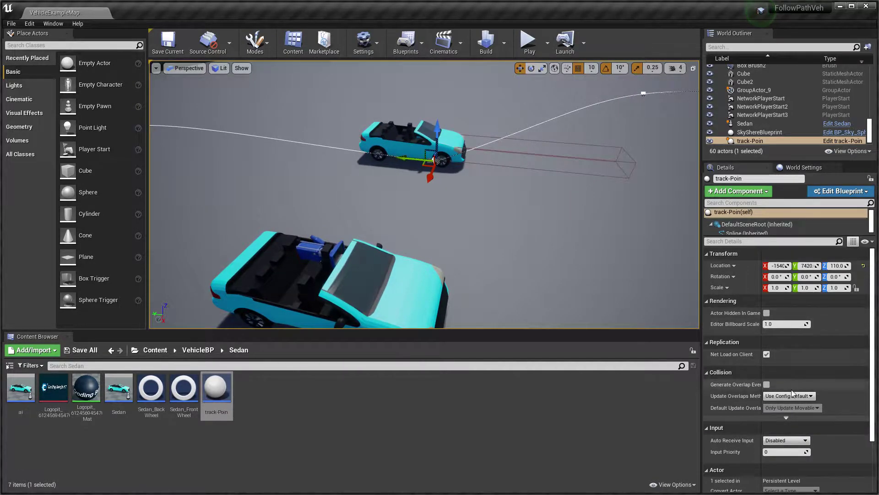
scroll(792, 393, down, 3)
click(406, 147)
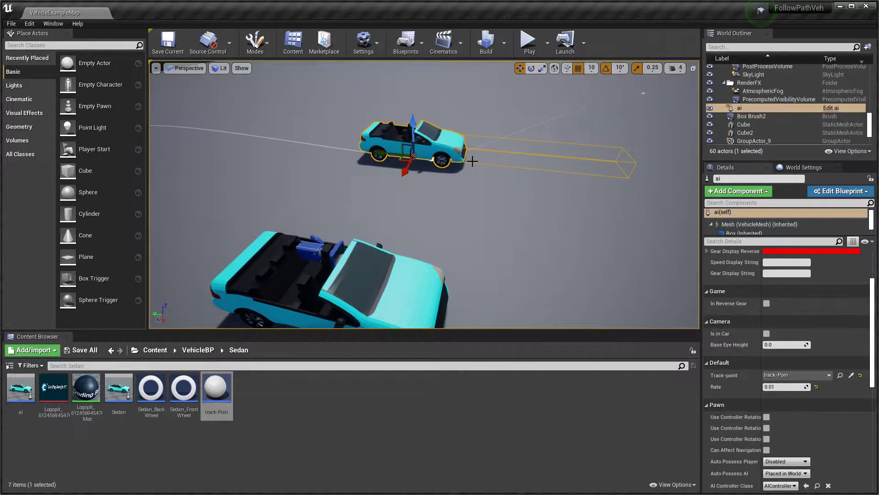
key(w)
right_drag(471, 160, 476, 134)
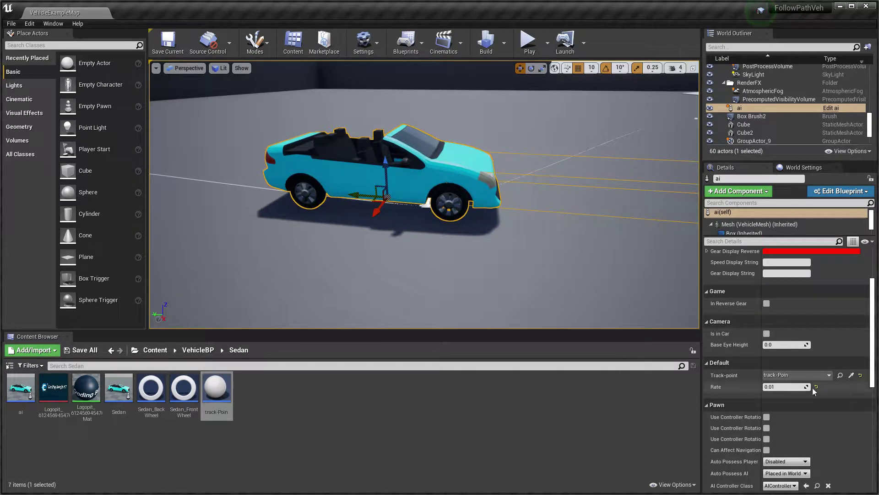
right_drag(486, 209, 545, 161)
key(f)
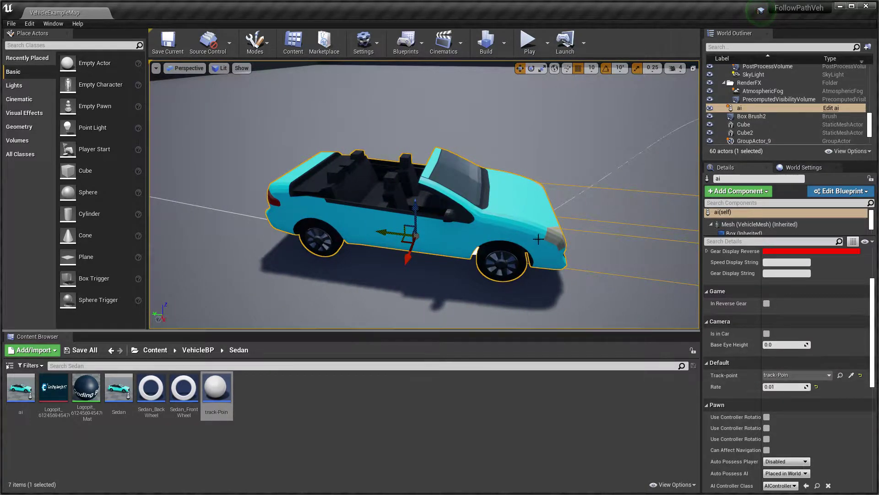
Examine the spline path from above, following its course from the ai sedan around the ramps and obstacles.
right_drag(539, 240, 627, 291)
key(s)
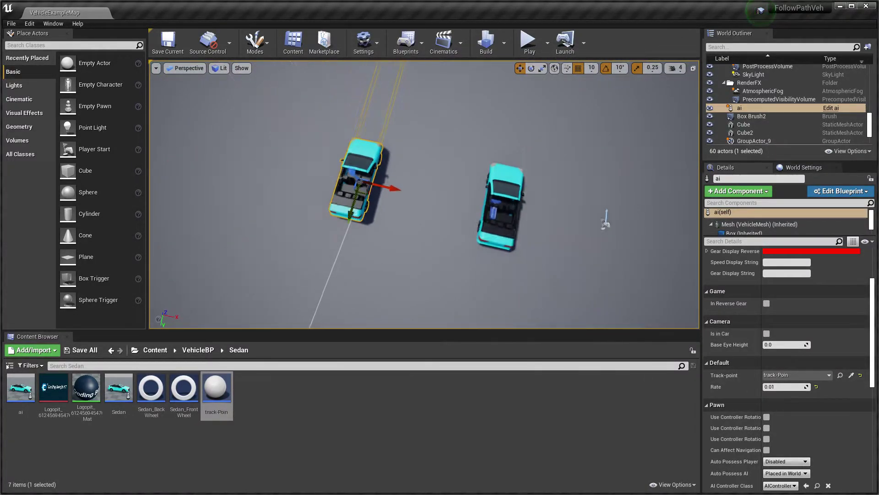
right_drag(325, 265, 325, 242)
scroll(378, 203, down, 3)
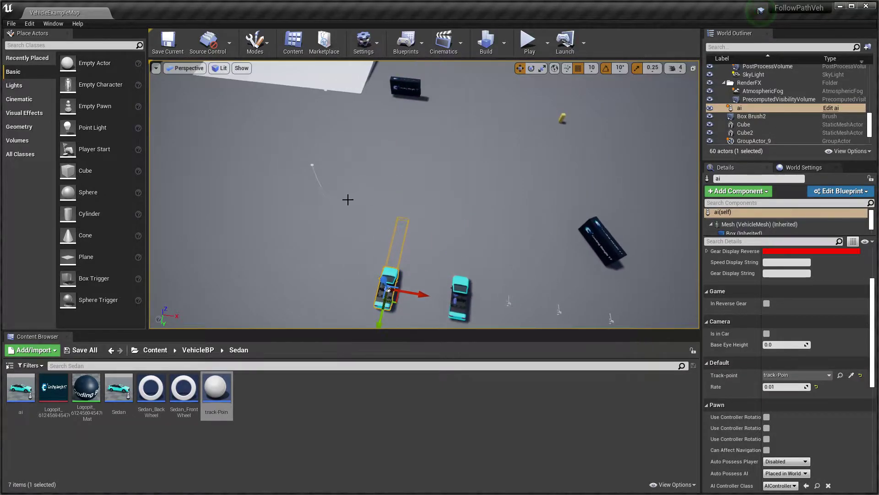
right_drag(350, 197, 348, 193)
drag(480, 128, 511, 94)
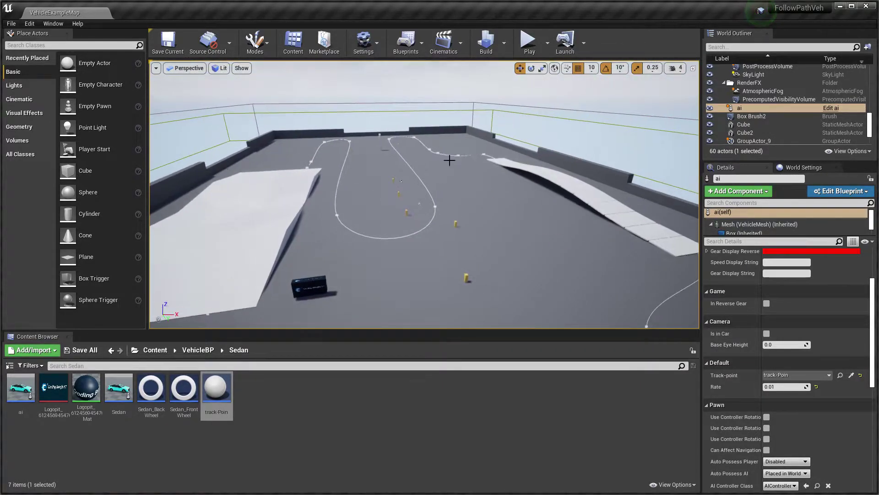
right_drag(449, 160, 641, 270)
right_drag(549, 161, 418, 134)
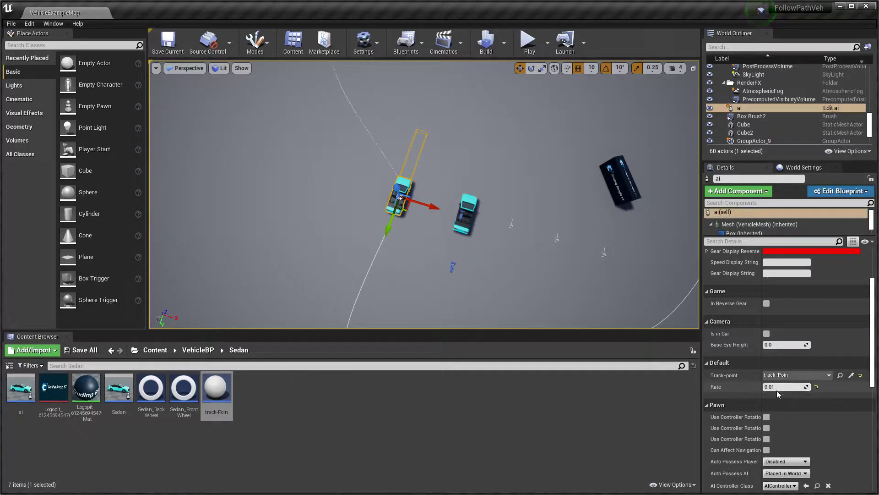
right_drag(395, 211, 403, 185)
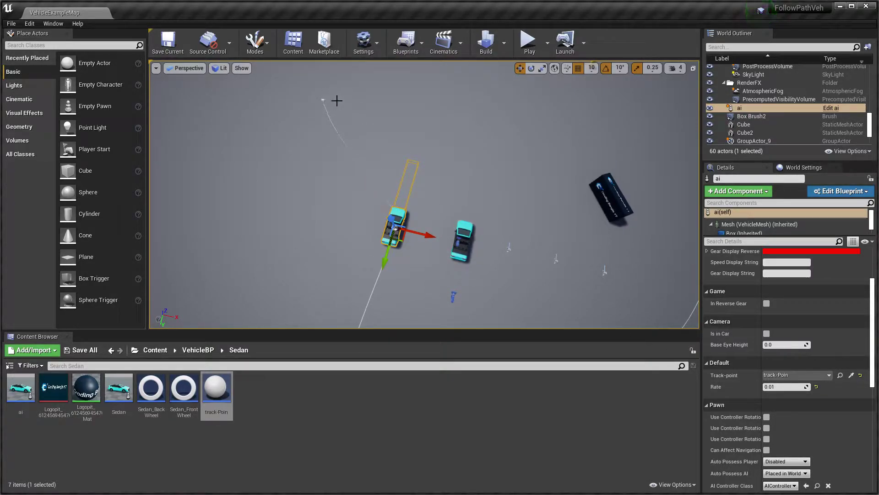
right_drag(471, 190, 473, 162)
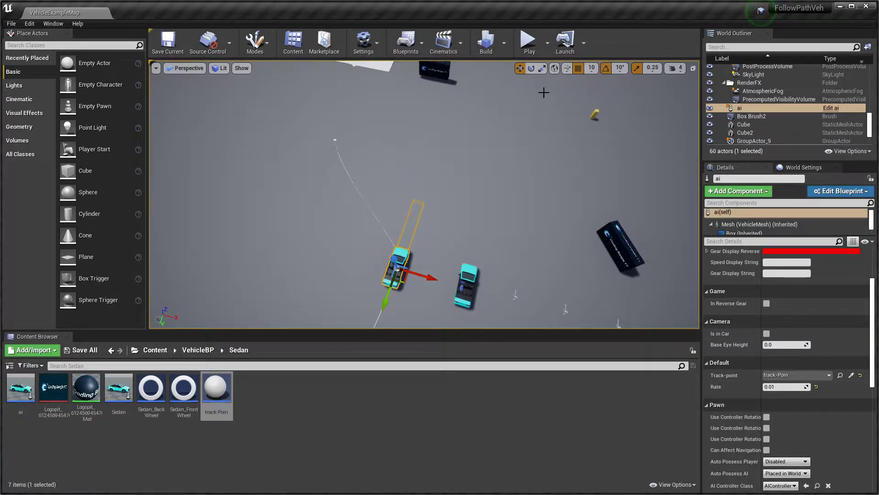
Play the level, drive the player sedan past the Coding Bangla sign alongside the ai car, and stop the session.
click(527, 43)
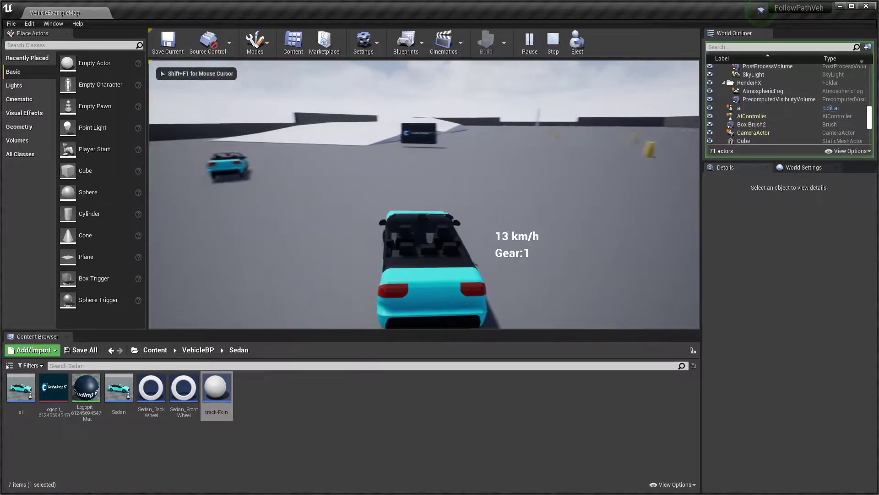
key(w)
key(d)
key(a)
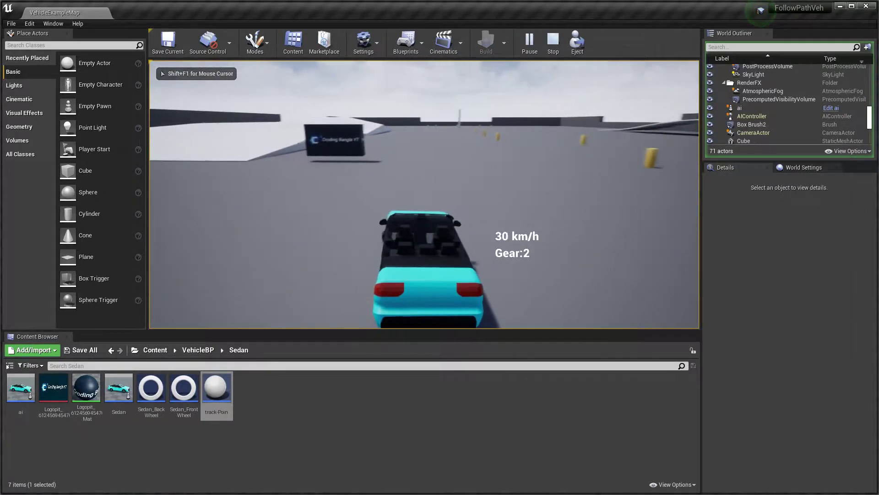
key(d)
key(w)
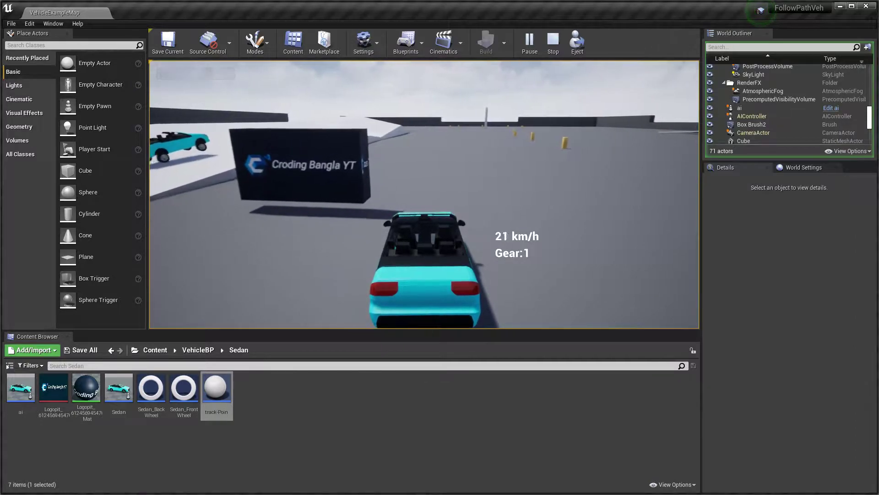
key(w)
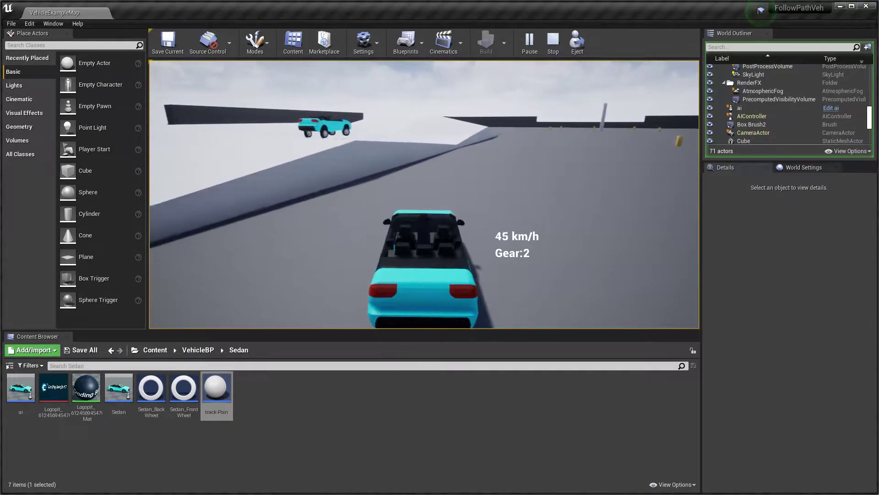
key(a)
key(s)
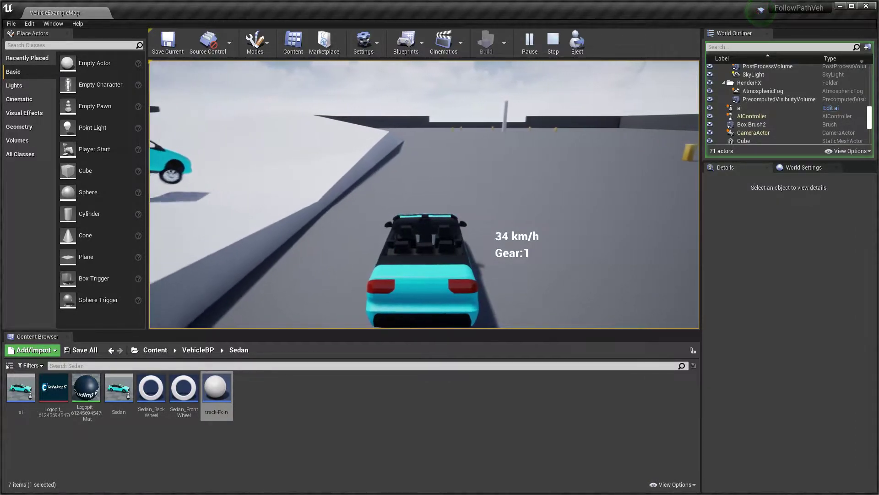
key(Escape)
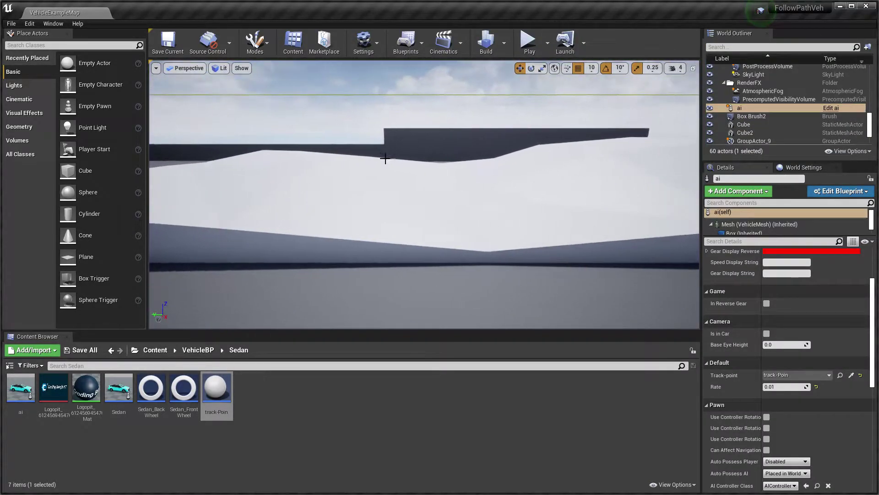
Play the level again and drive the sedan up to the ai car on the white ramp, manoeuvring back and forth beside it.
right_drag(529, 130, 615, 120)
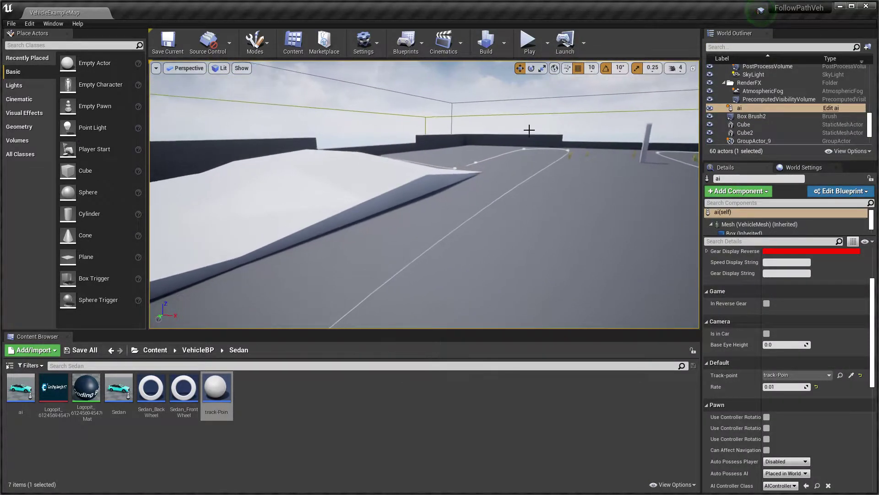
click(530, 44)
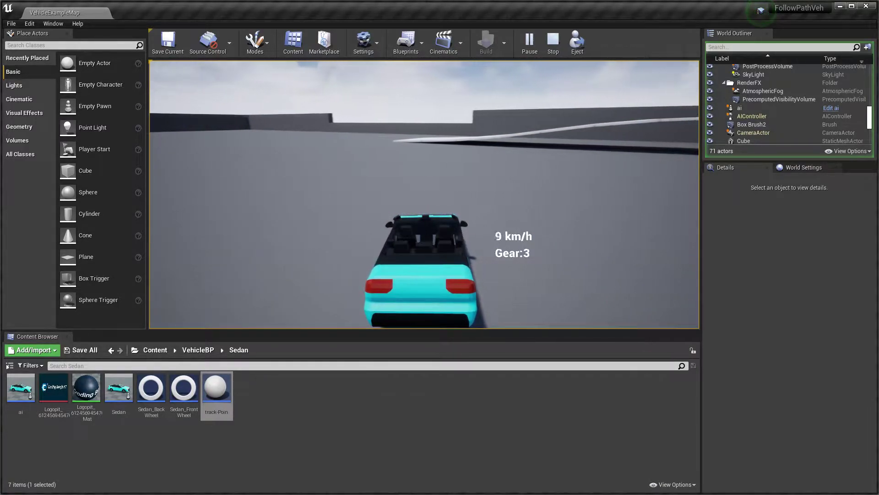
key(w)
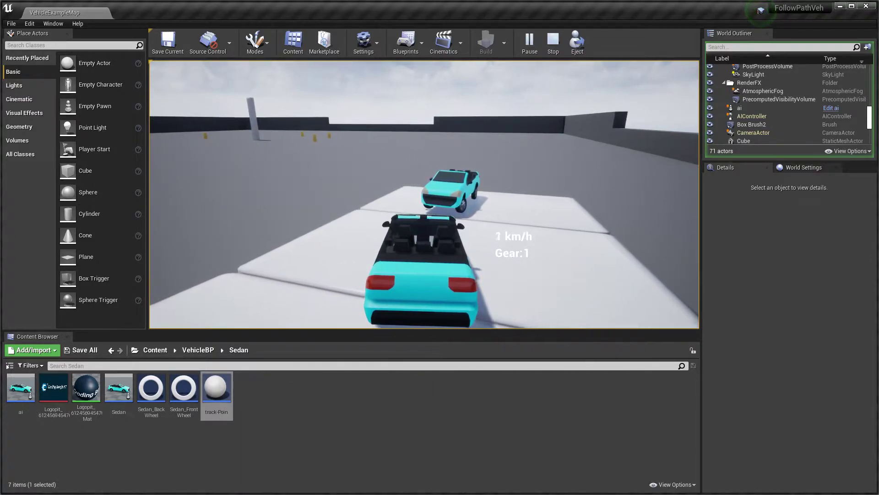
key(s)
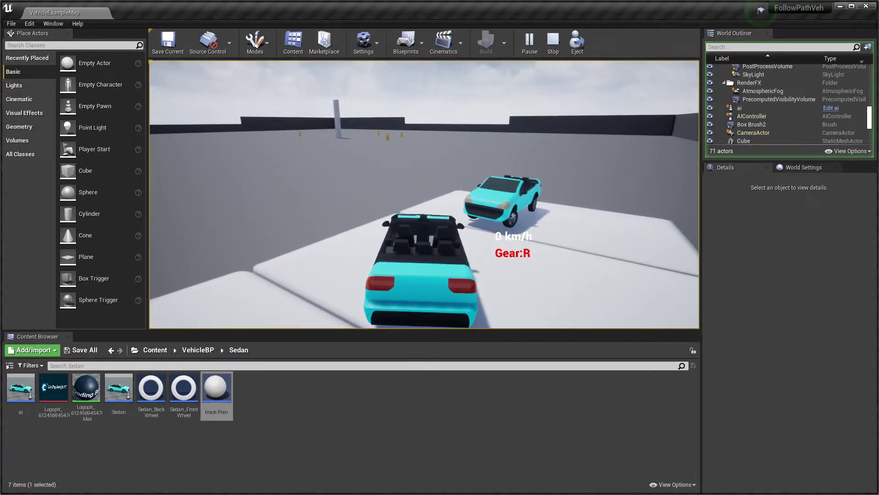
key(s)
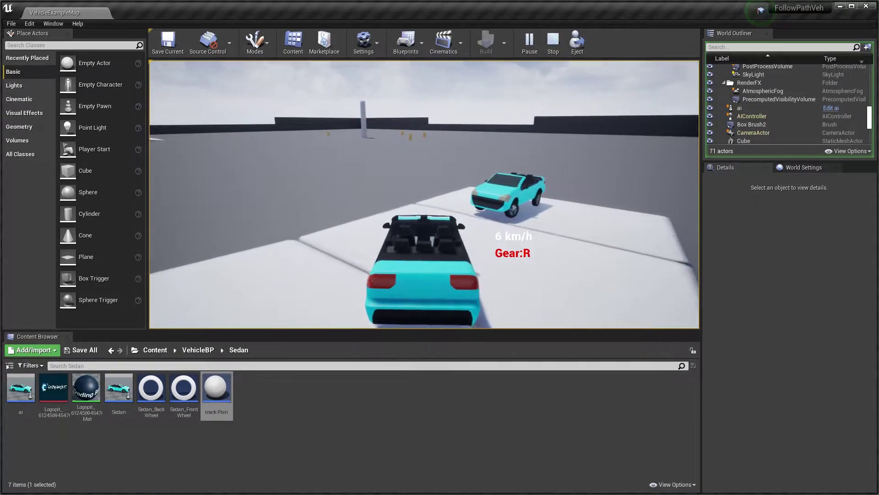
key(w)
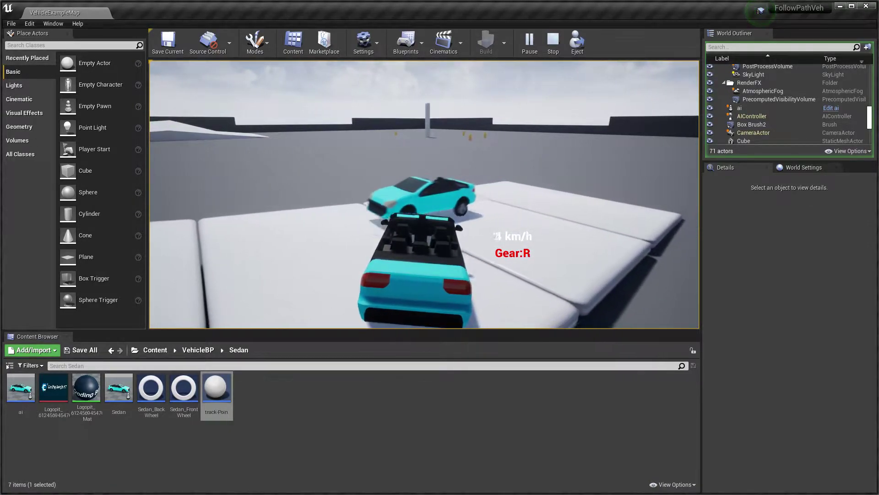
key(s)
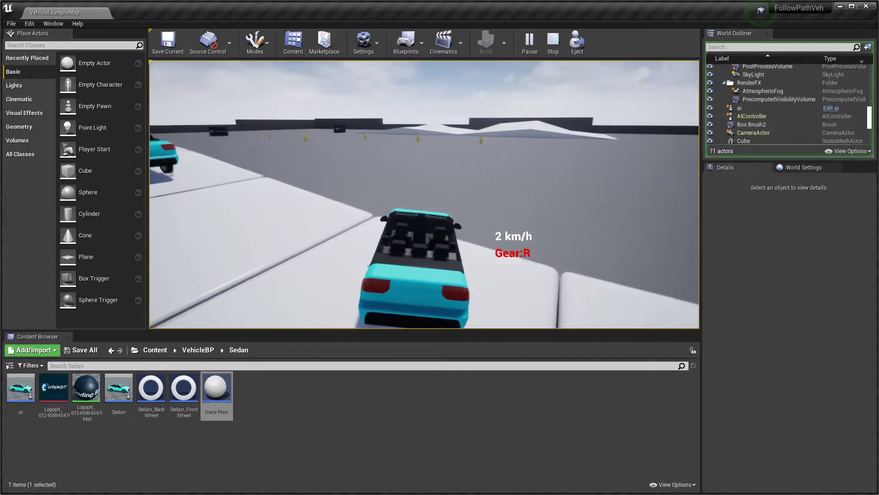
Follow the ai car along the white ramp and down onto the open ground to observe its driving.
key(w)
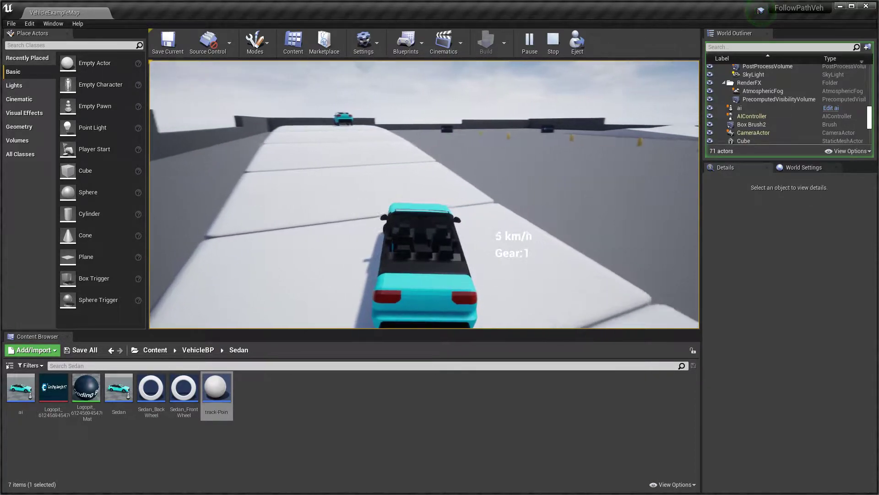
key(w)
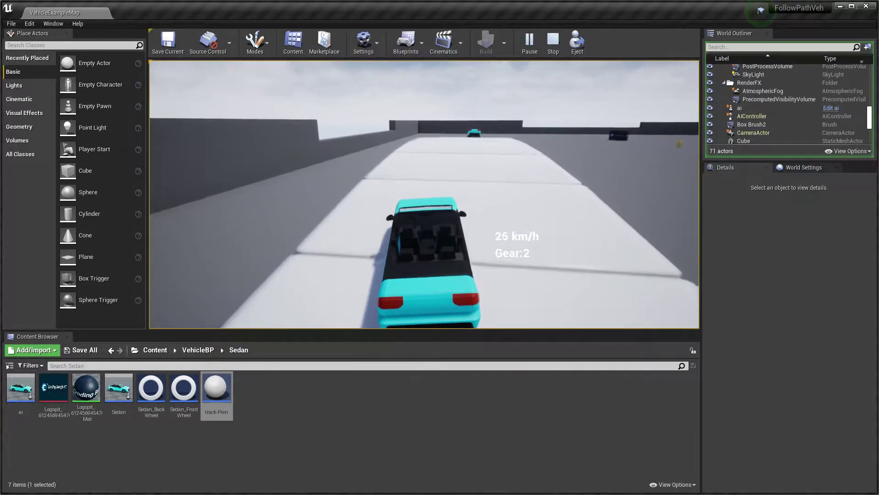
key(w)
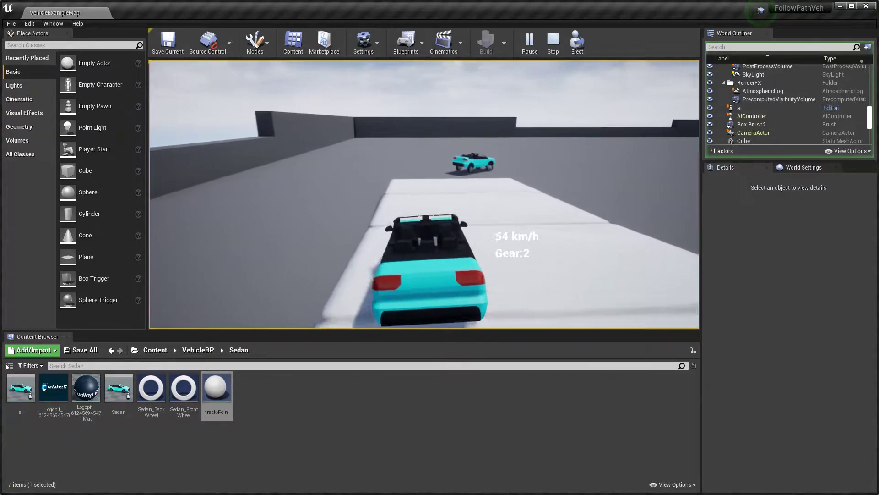
key(d)
key(d)
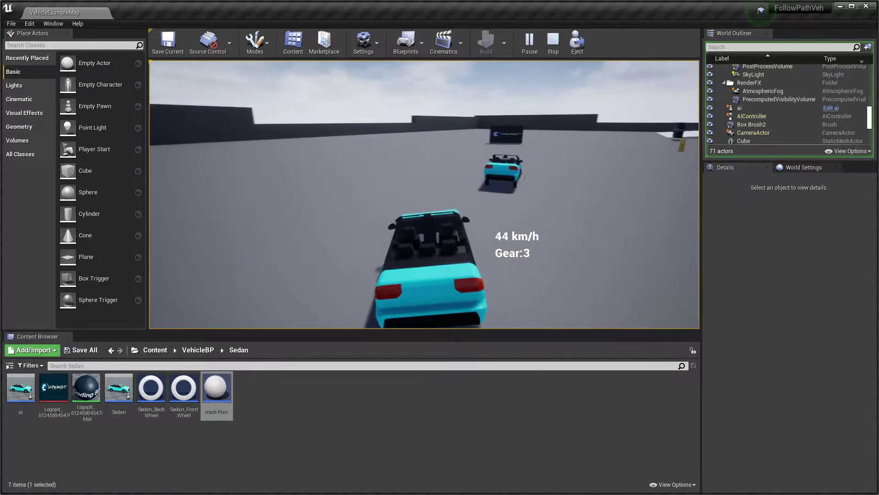
Trail the ai car past the sign block, braking and accelerating to watch its course, and end the play session.
key(s)
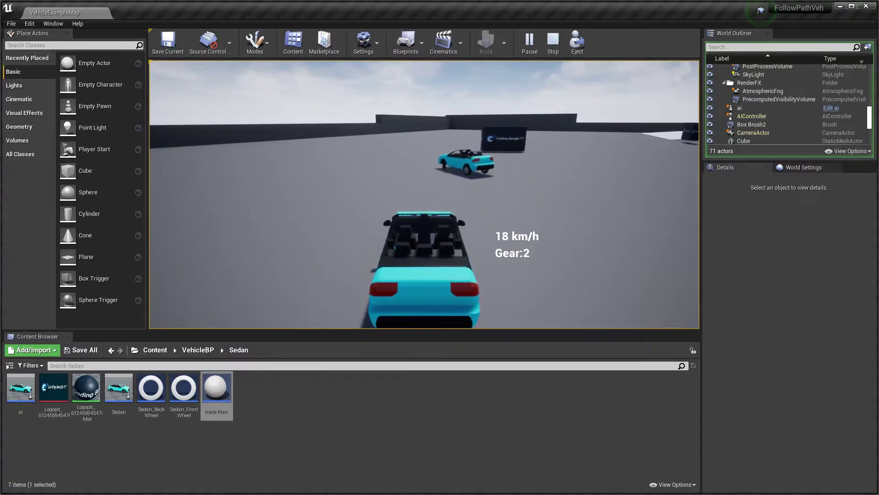
key(w)
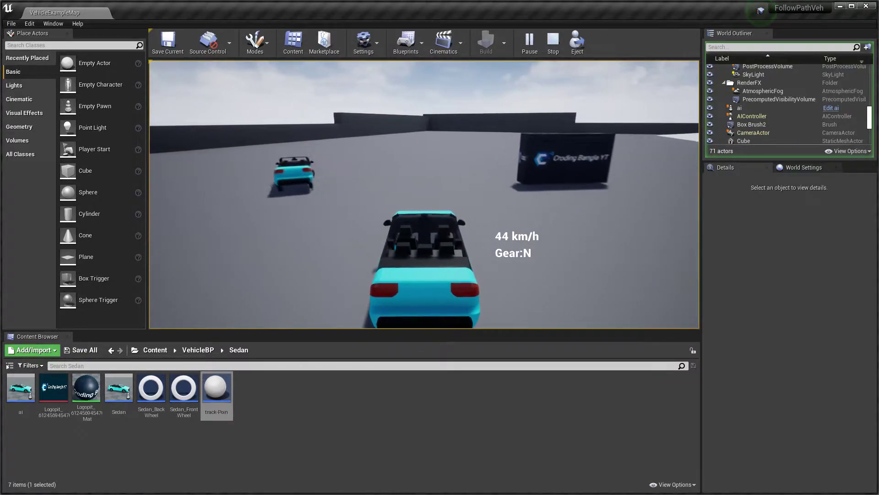
key(s)
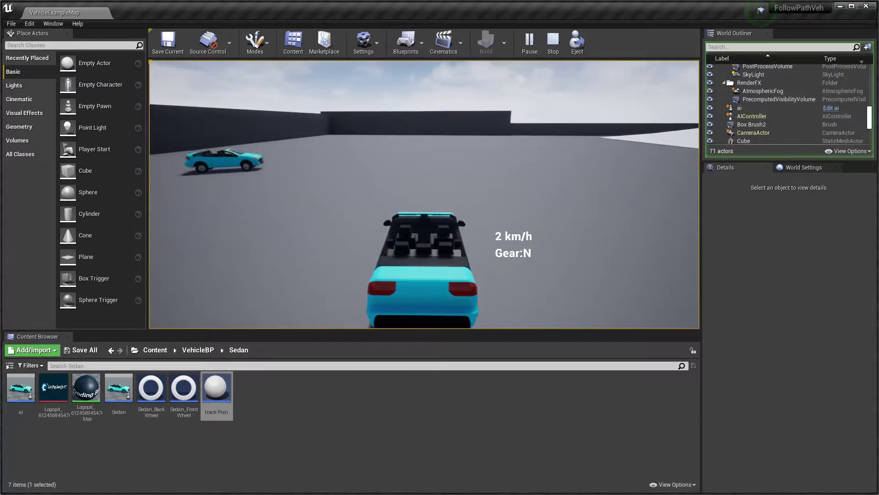
key(w)
key(d)
key(s)
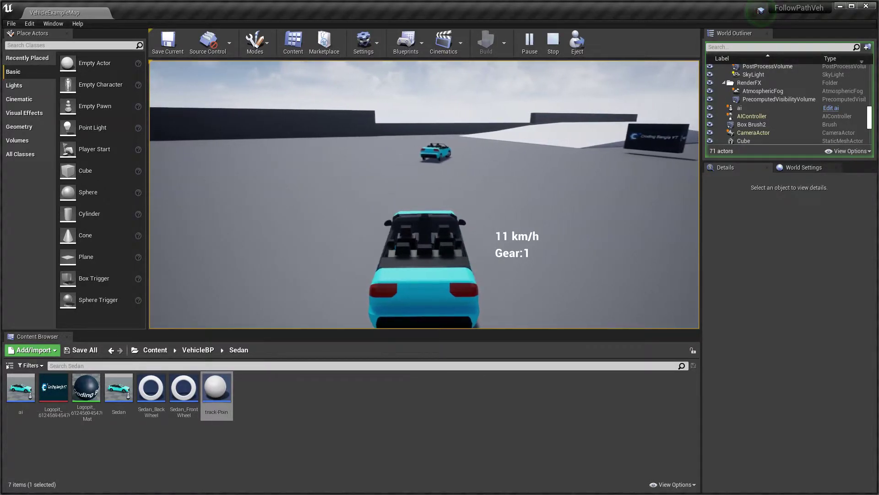
key(Escape)
Select the track-Poin spline beneath the ai car and examine its course from close up and from above.
right_drag(569, 219, 549, 227)
key(w)
key(w)
key(s)
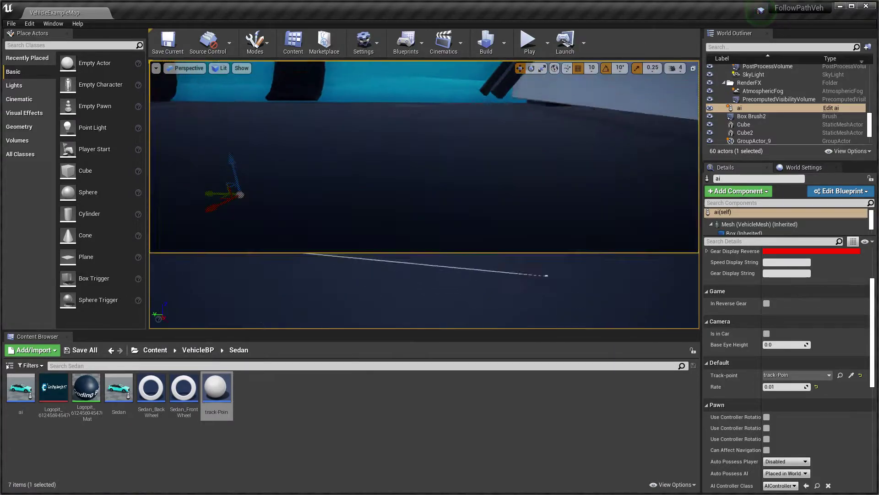
scroll(442, 199, down, 5)
click(452, 203)
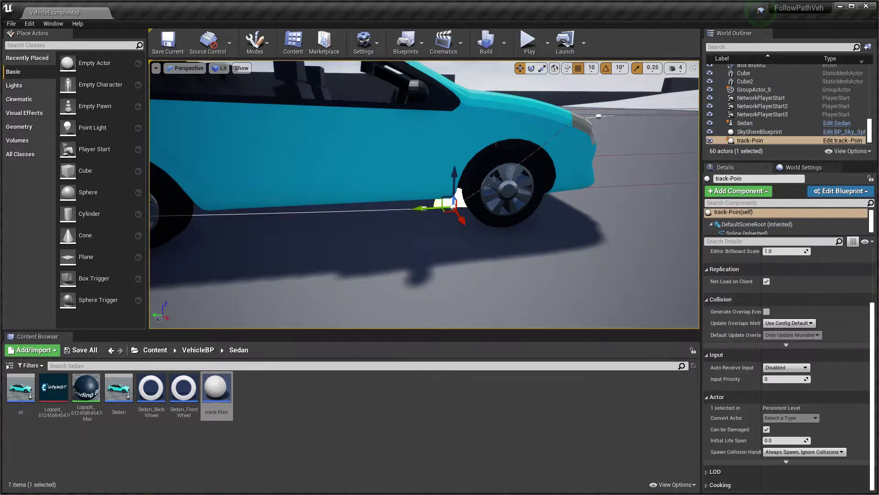
scroll(399, 210, down, 10)
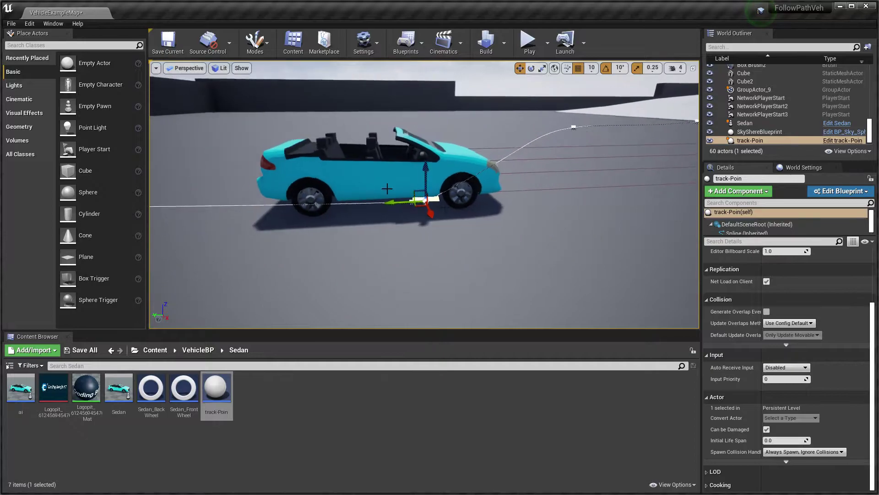
right_drag(451, 212, 246, 242)
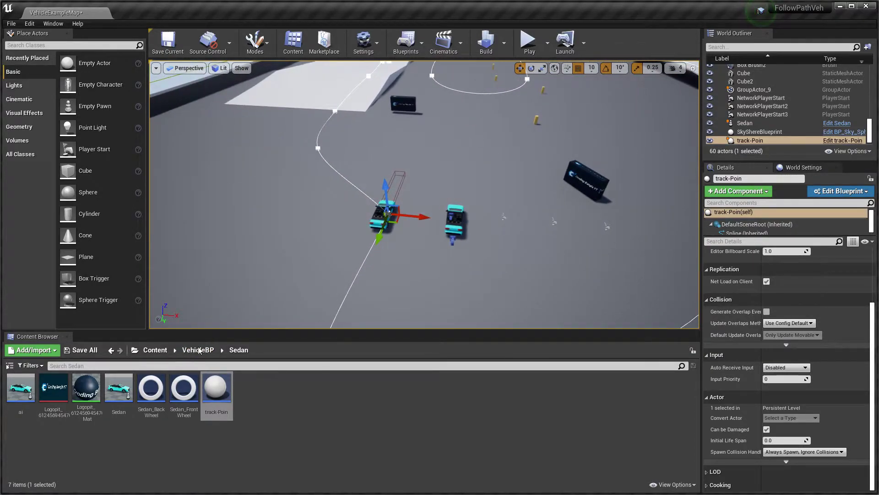
right_drag(264, 193, 52, 337)
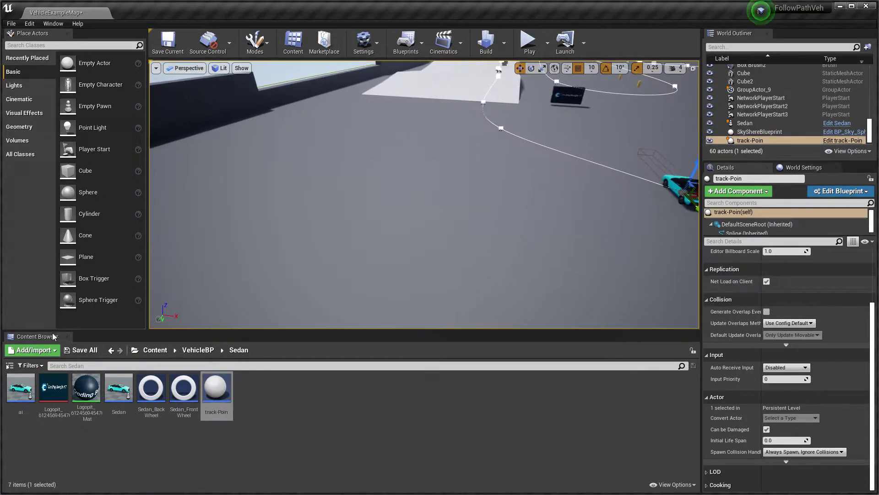
Open the ai vehicle blueprint from the Content/VehicleBP/Sedan folder.
click(151, 351)
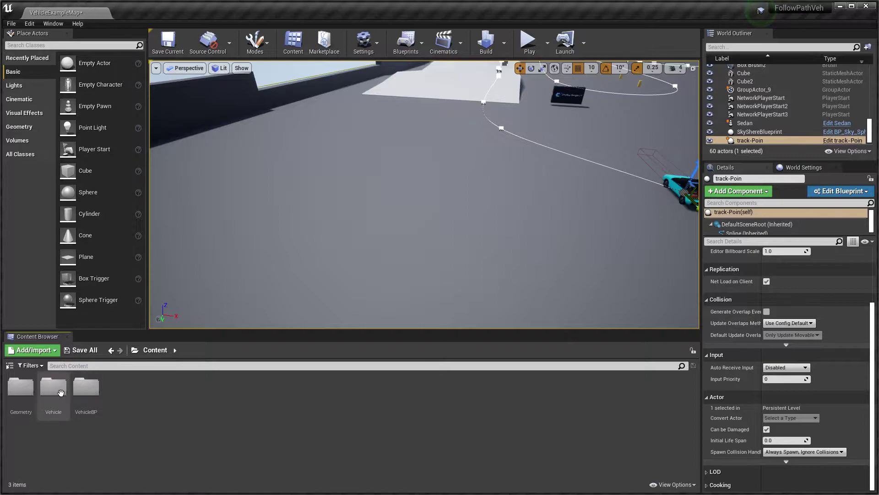
double_click(87, 389)
double_click(88, 397)
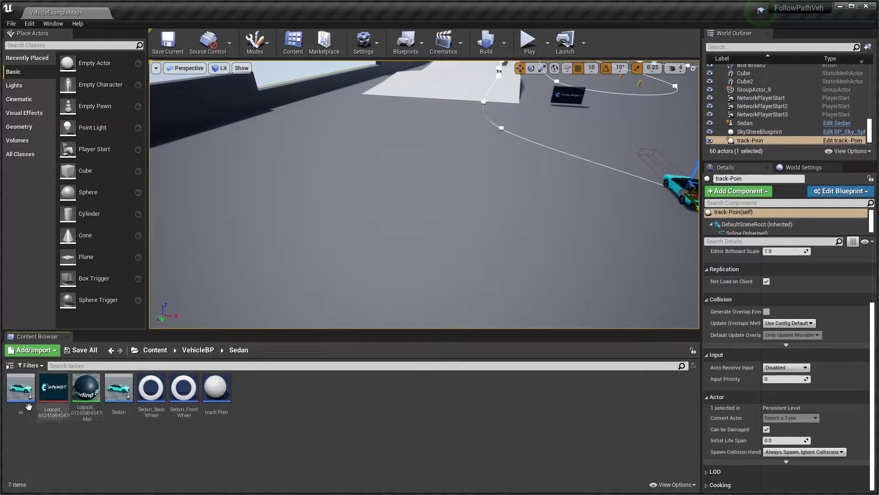
click(21, 389)
double_click(20, 388)
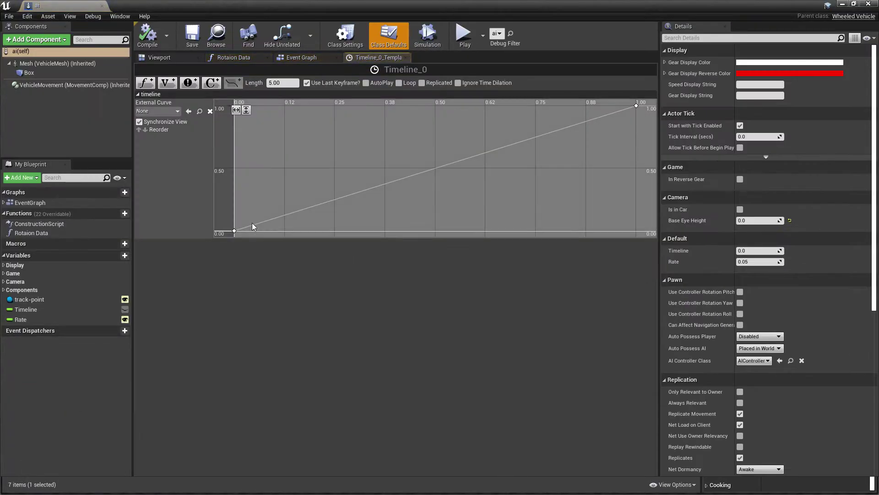
Show the ai blueprint's 3D preview and inspect the Box component extending in front of the car.
click(151, 57)
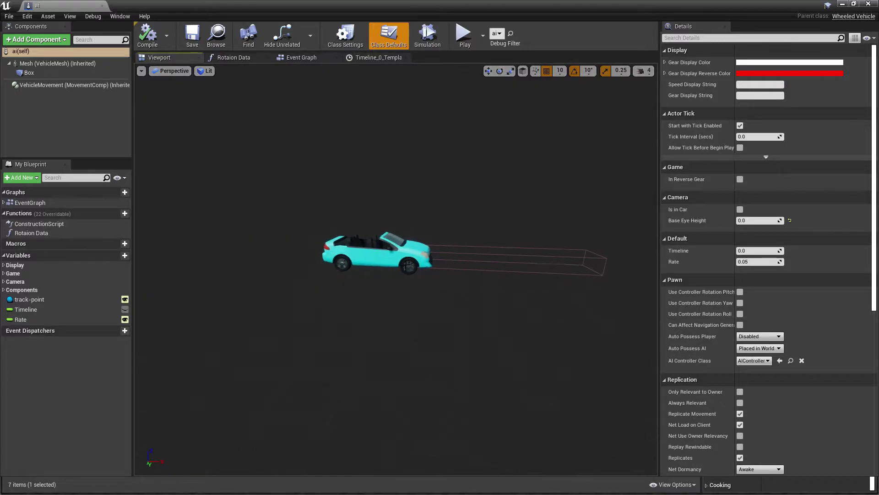
click(57, 63)
click(29, 73)
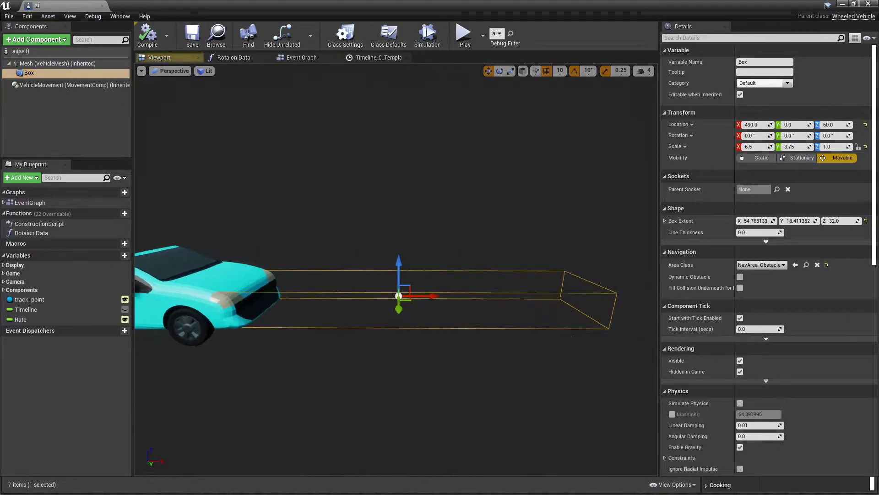
drag(410, 212, 531, 266)
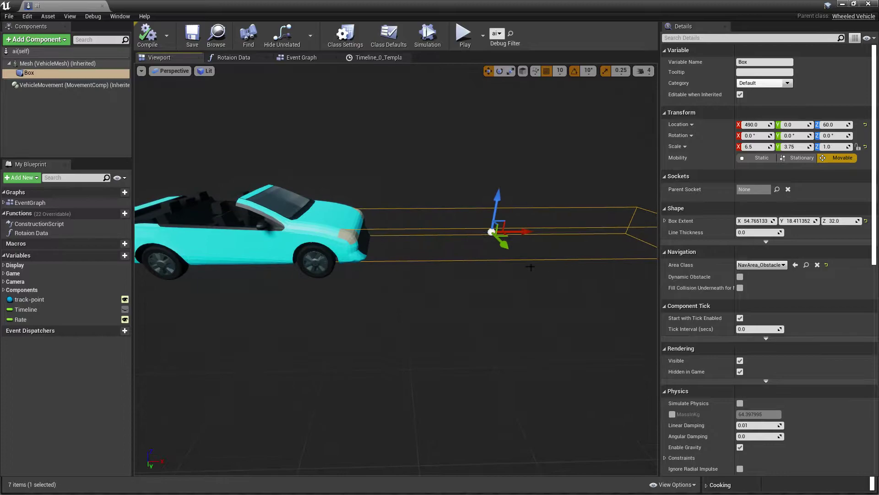
Select the car's inherited Mesh component and examine its skeletal mesh and material settings.
click(264, 227)
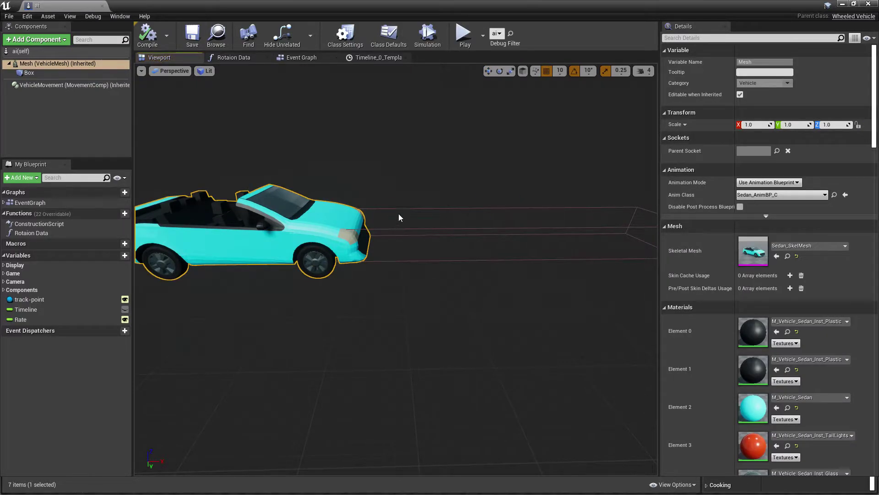
click(448, 217)
click(303, 219)
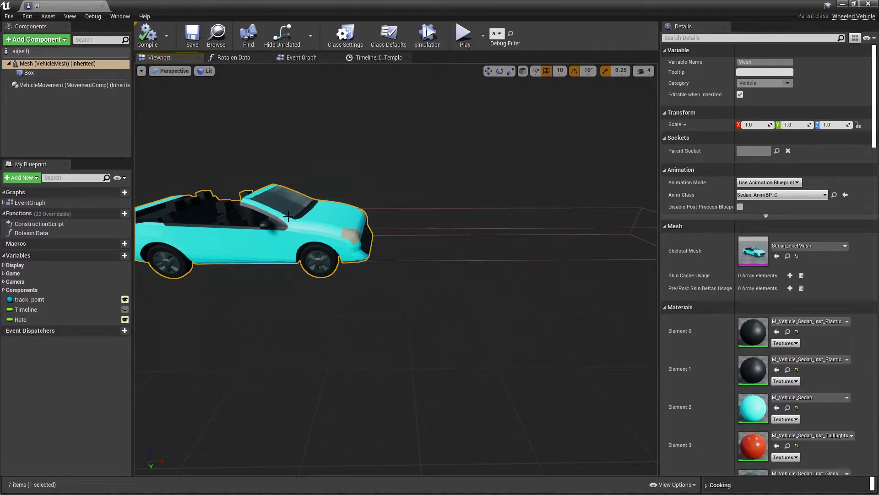
scroll(750, 342, down, 10)
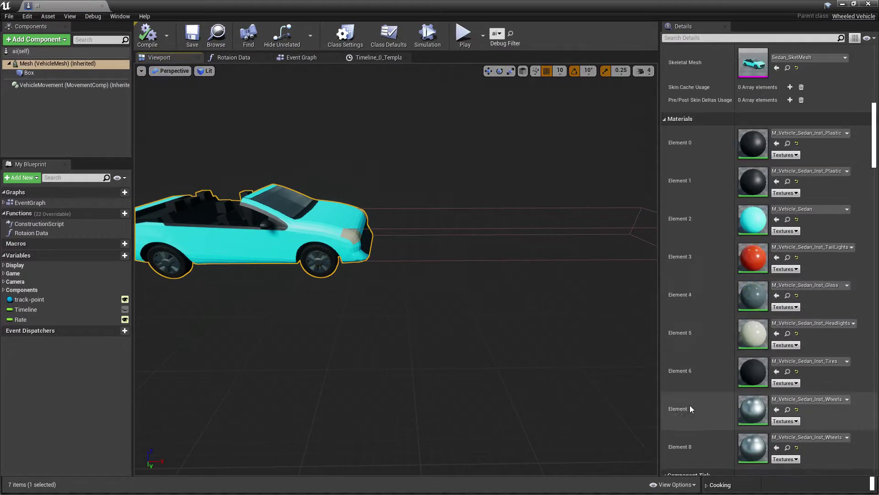
Turn on Simulate Physics in the physics settings of the car's inherited Mesh component.
scroll(710, 422, down, 10)
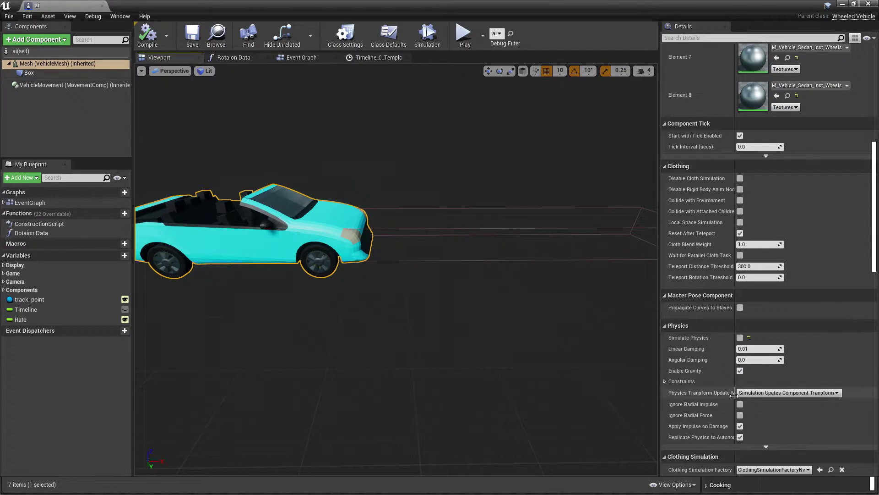
scroll(757, 328, down, 4)
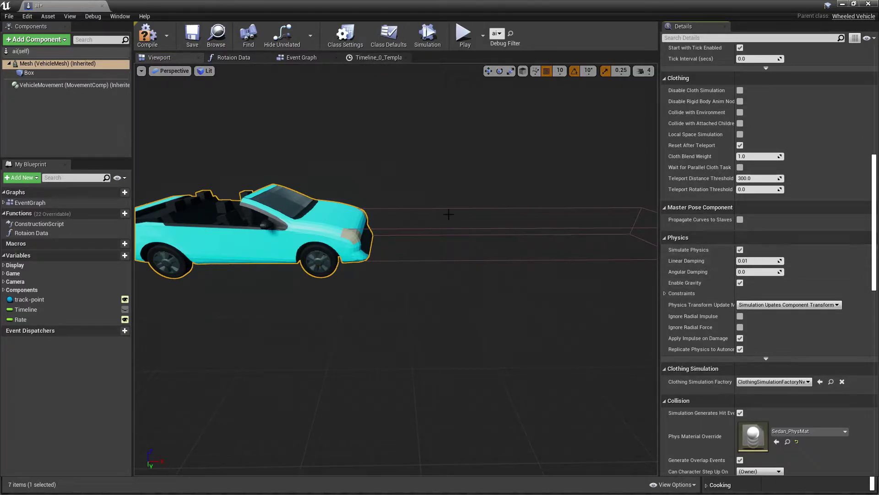
click(740, 244)
Show the ai blueprint's Event Graph and inspect the begin-play event in the stat Data group.
click(286, 59)
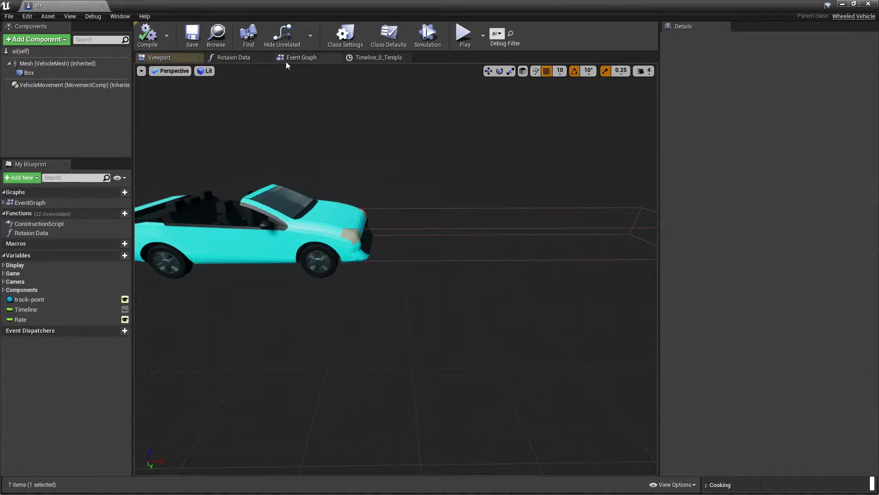
right_drag(530, 229, 401, 283)
scroll(407, 277, up, 3)
scroll(408, 278, up, 2)
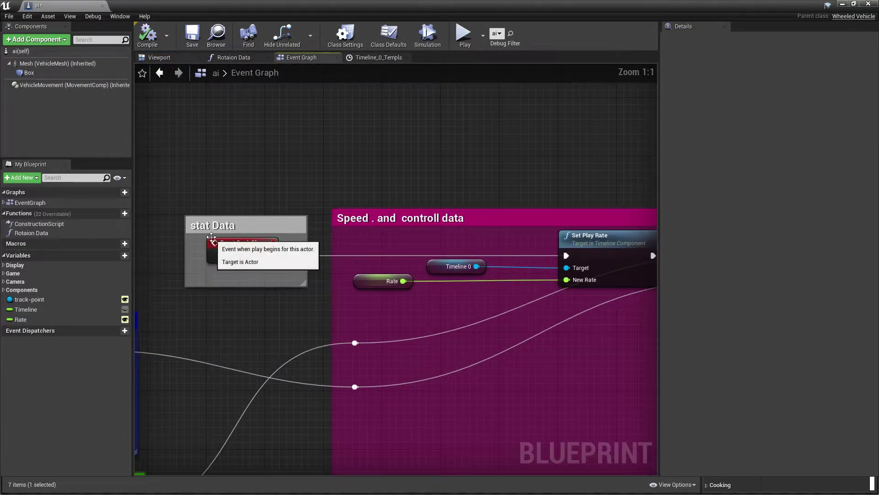
click(225, 243)
Examine the Rate variable and the Set Play Rate node it feeds in the Speed . and controll data group.
right_drag(329, 283, 201, 300)
click(251, 299)
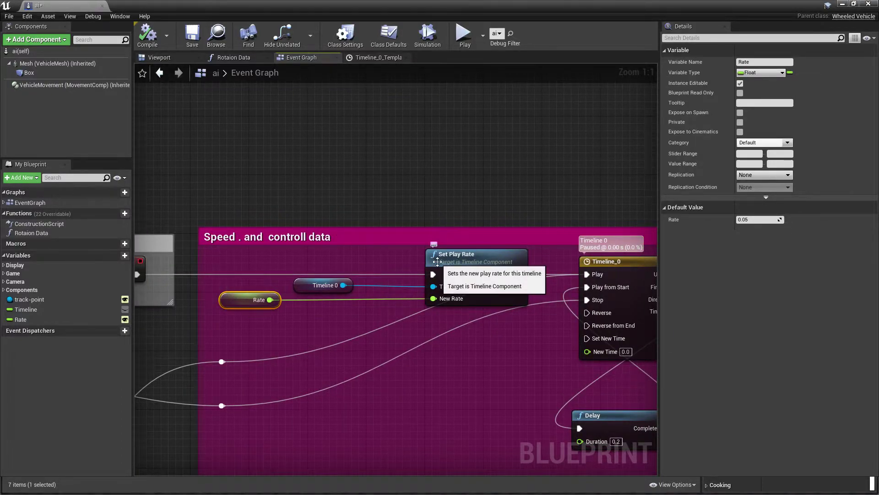
click(435, 264)
click(229, 299)
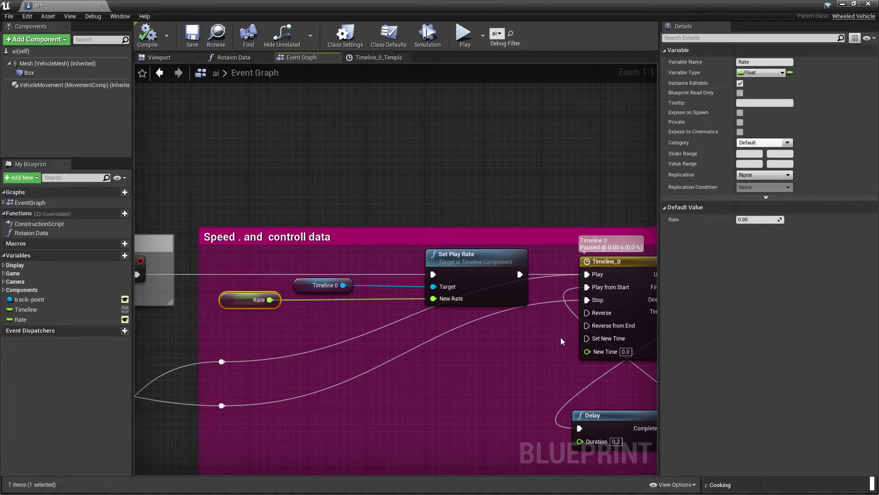
right_drag(637, 294, 527, 277)
right_drag(234, 281, 338, 279)
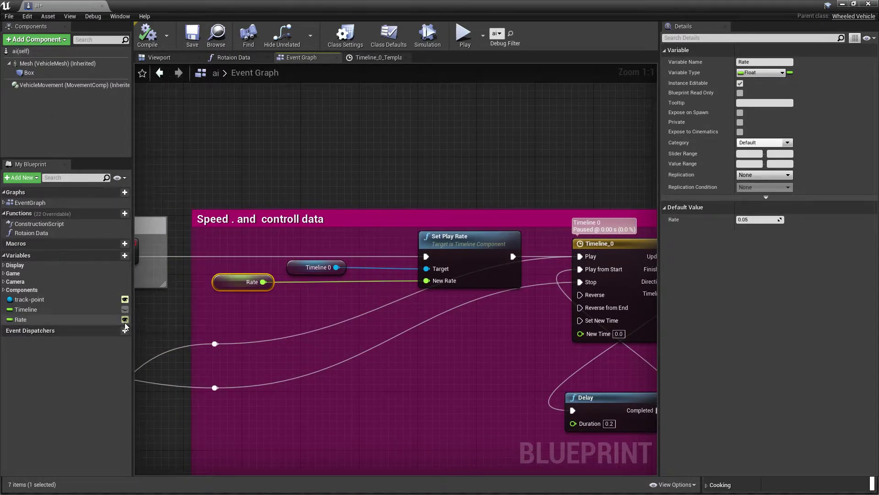
Return to the level, select the ai car on the track and check its Track-point and Rate settings.
click(841, 4)
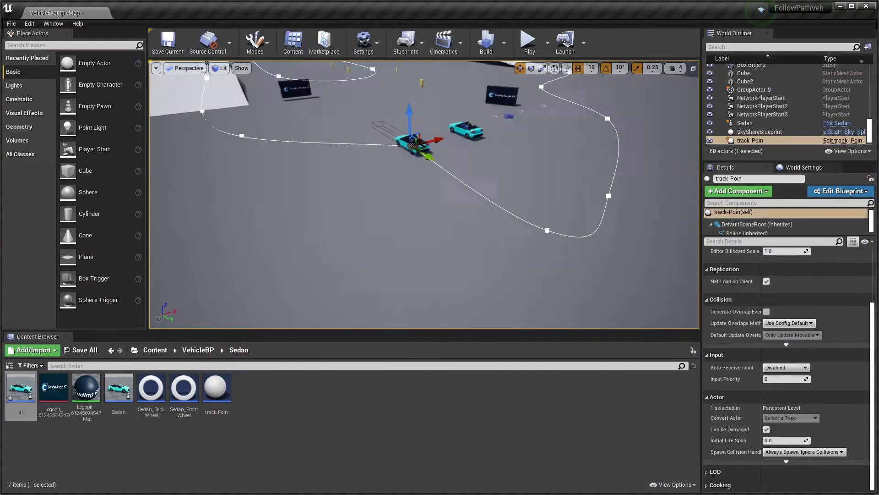
right_drag(404, 255, 376, 268)
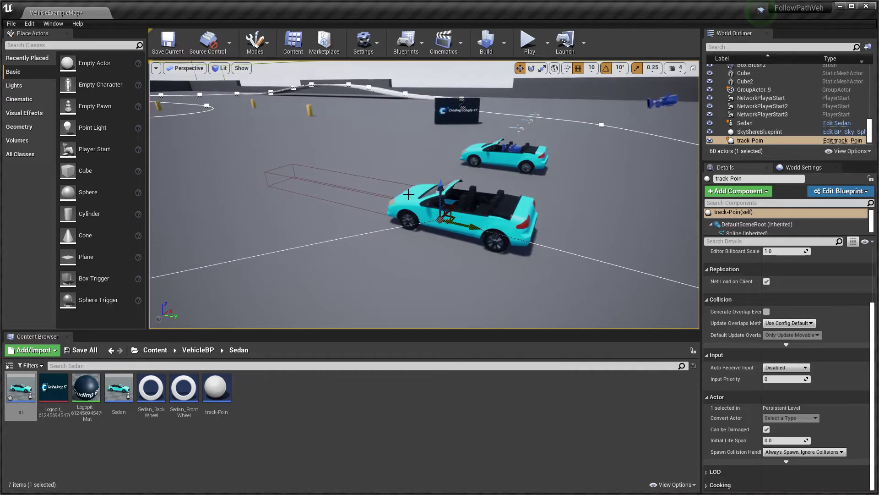
click(447, 209)
key(f)
scroll(742, 339, down, 2)
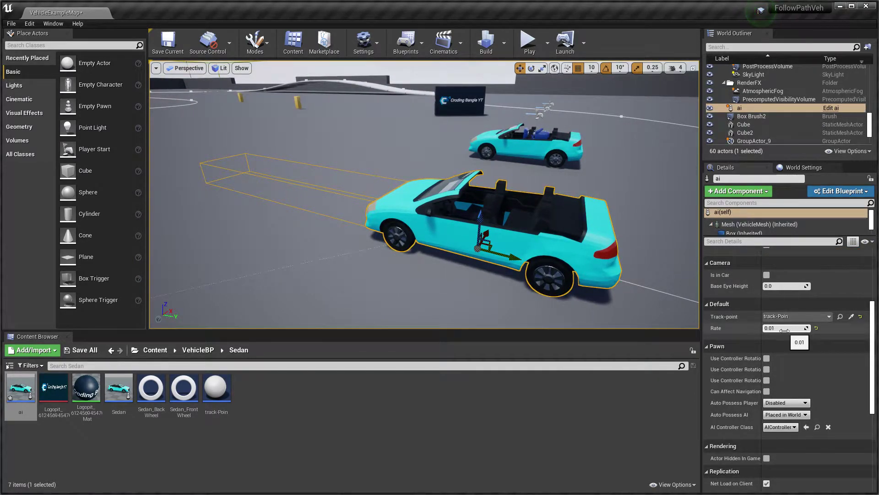
Reopen the ai blueprint and inspect the Timeline 0 reference and the Set Play Rate node.
double_click(20, 388)
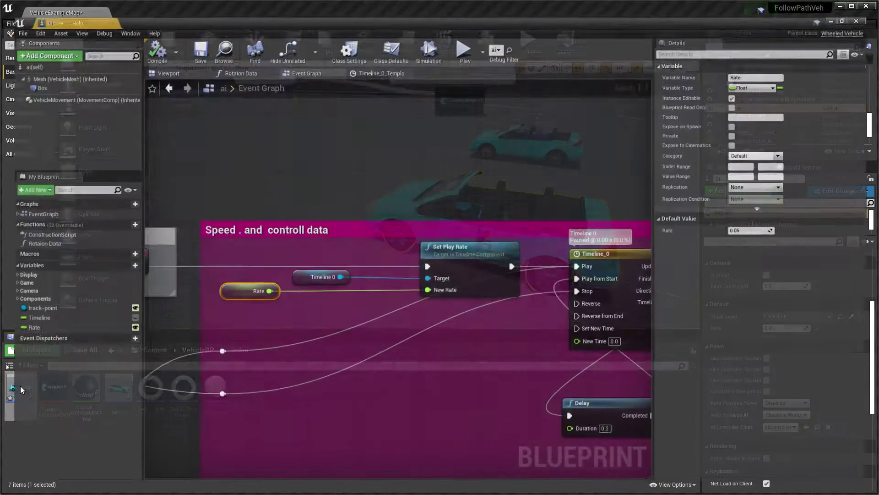
right_drag(346, 331, 237, 327)
click(190, 264)
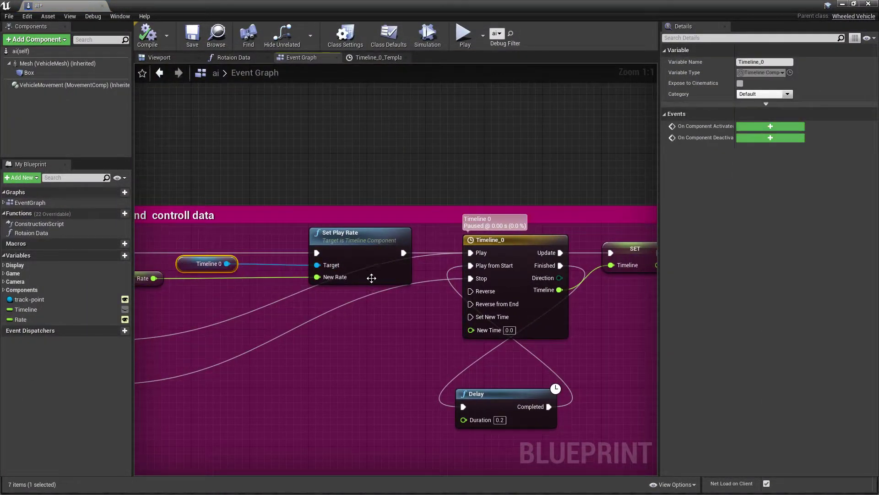
click(334, 247)
right_drag(406, 243, 262, 229)
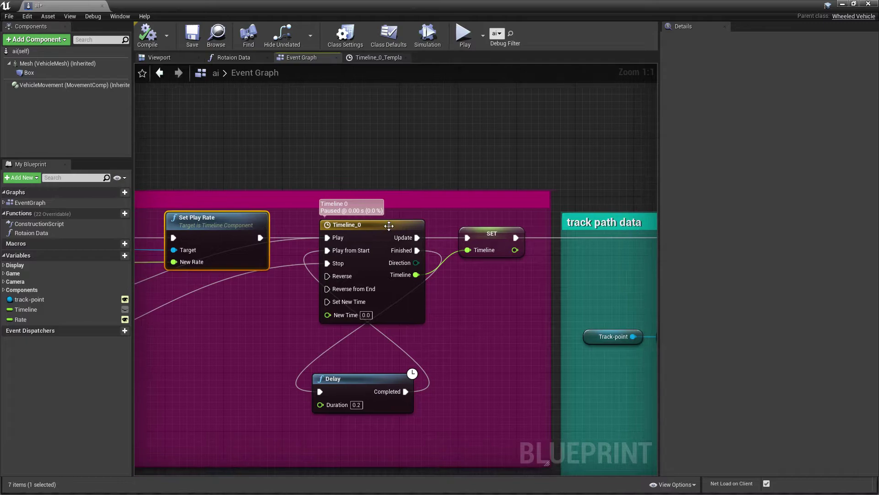
Open the Timeline_0 node's curve and inspect the time and value of its first and last keyframes.
click(370, 234)
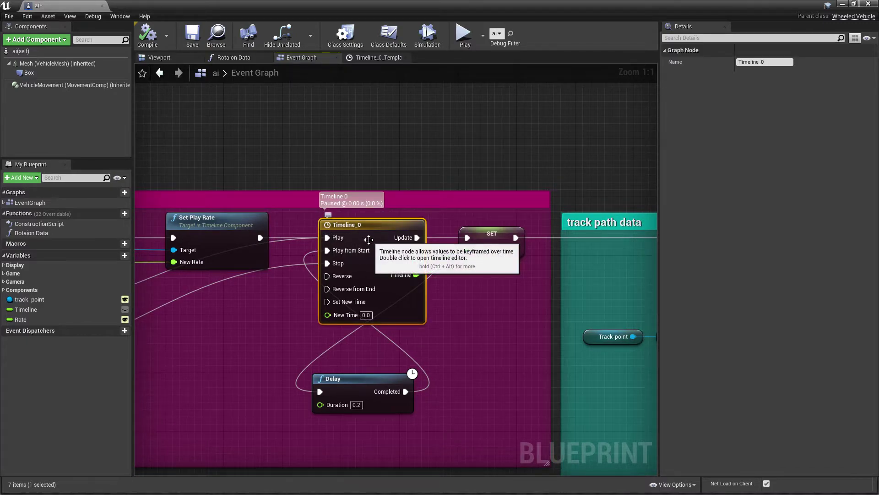
double_click(367, 239)
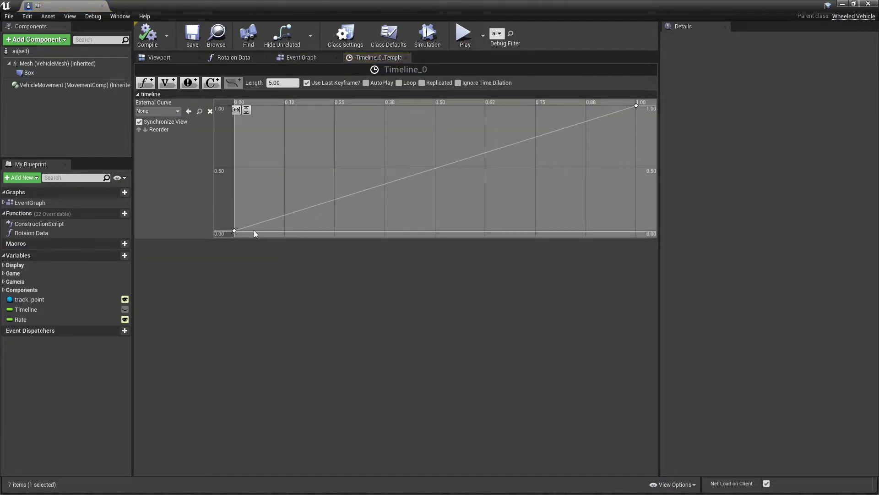
scroll(519, 164, down, 2)
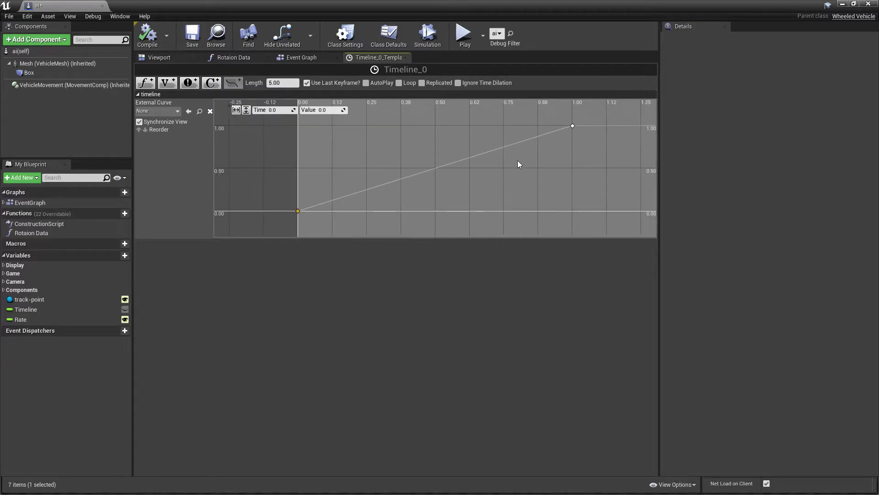
click(572, 126)
key(f)
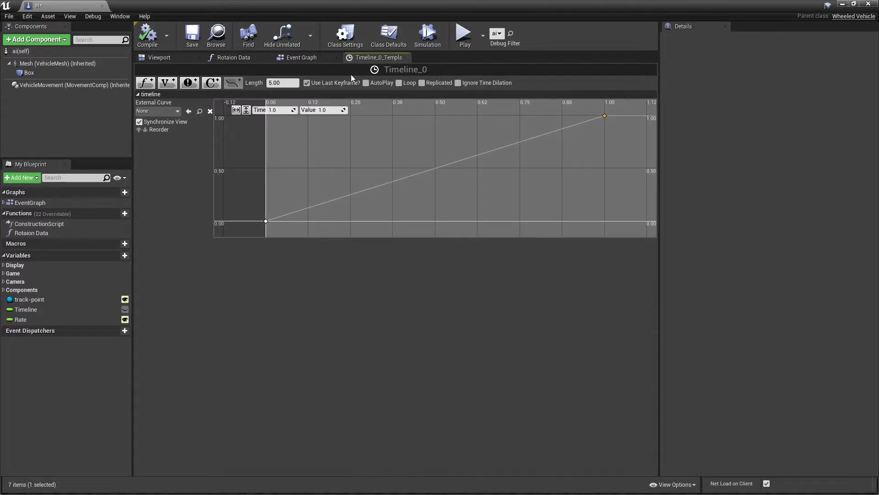
Go back to the Event Graph and examine how the Delay node loops with the Timeline_0 node.
click(303, 59)
right_drag(418, 188, 495, 153)
right_drag(453, 287, 410, 252)
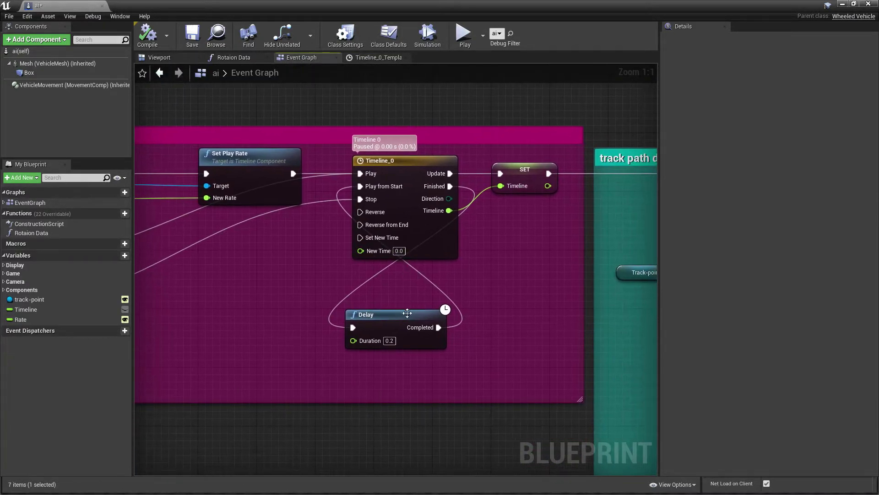
click(395, 316)
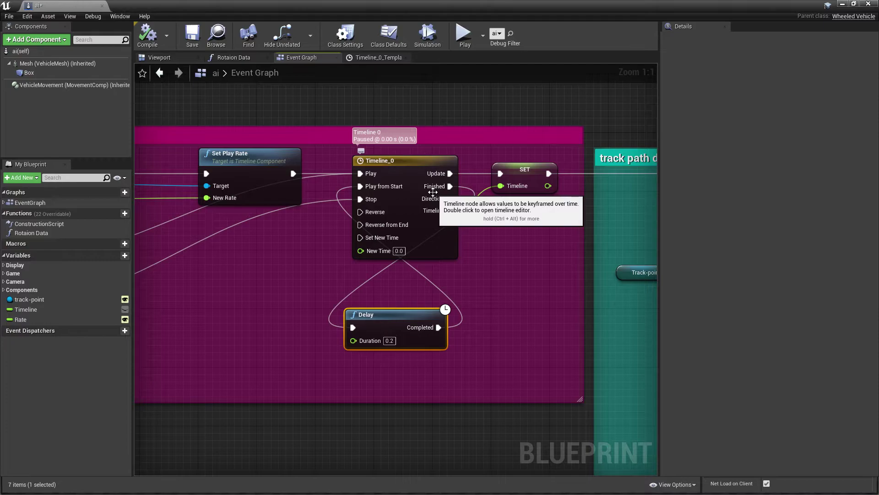
click(414, 187)
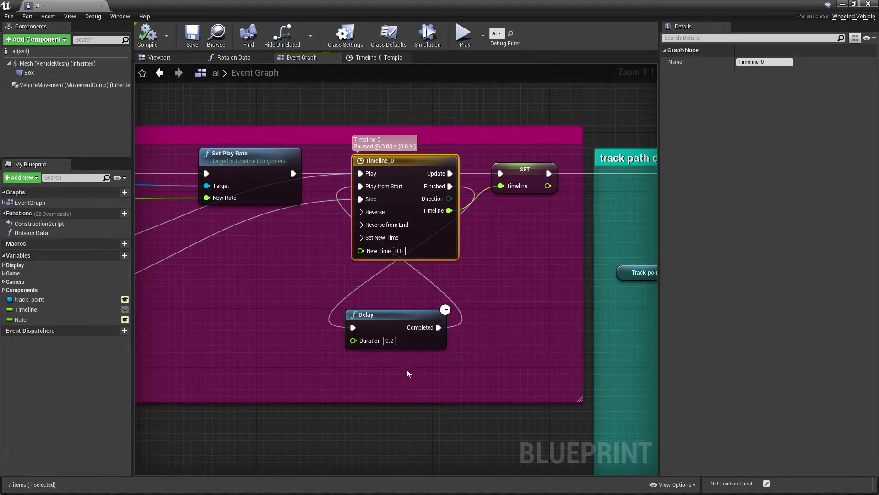
Set the Delay node's Duration to 2.0.
key(BackSpace)
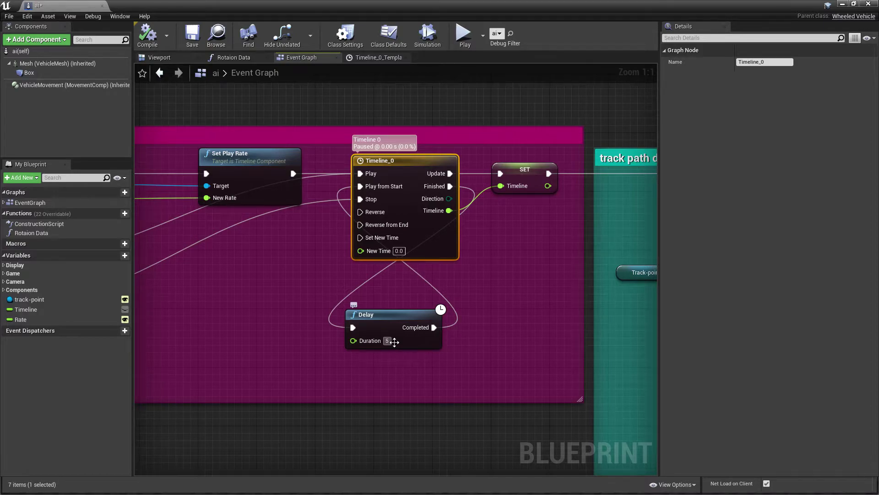
key(BackSpace)
click(409, 261)
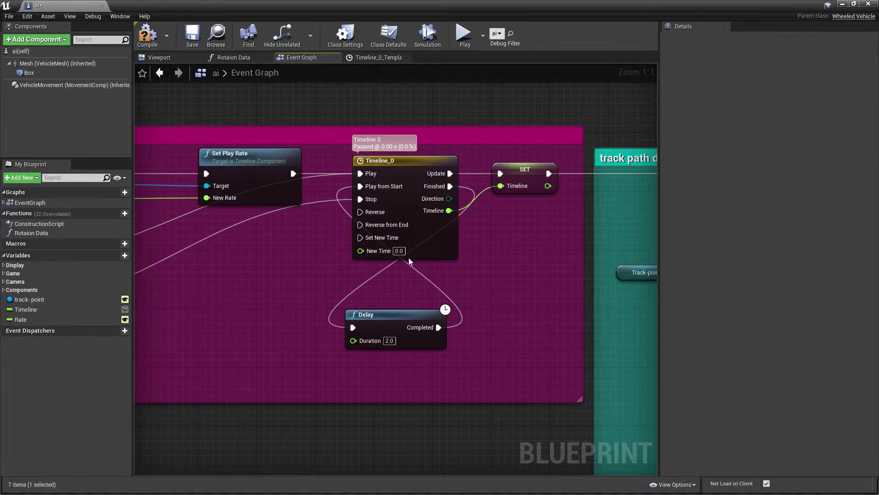
Inspect the SET Timeline node that stores the timeline's output value.
right_drag(500, 256, 458, 266)
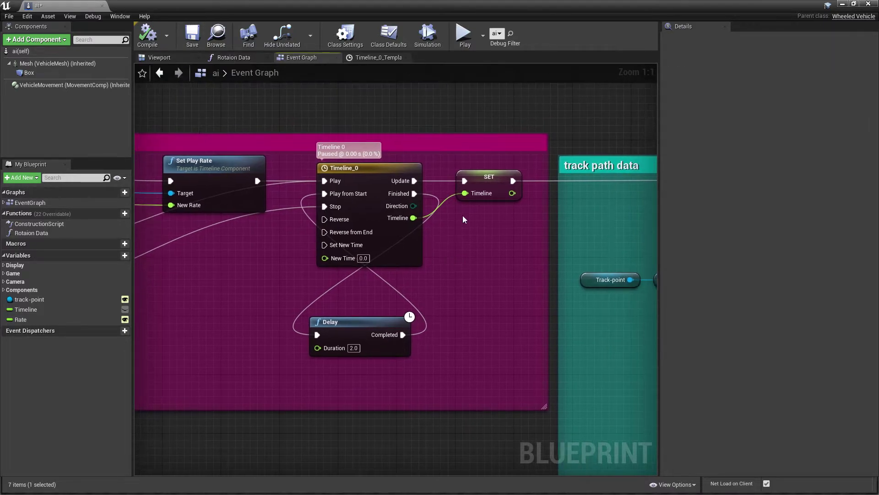
click(484, 183)
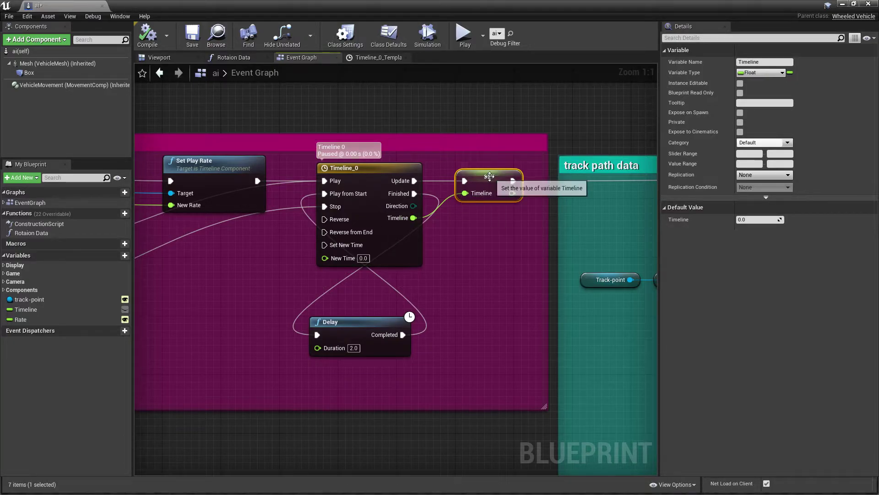
right_drag(483, 197, 288, 104)
scroll(204, 192, down, 2)
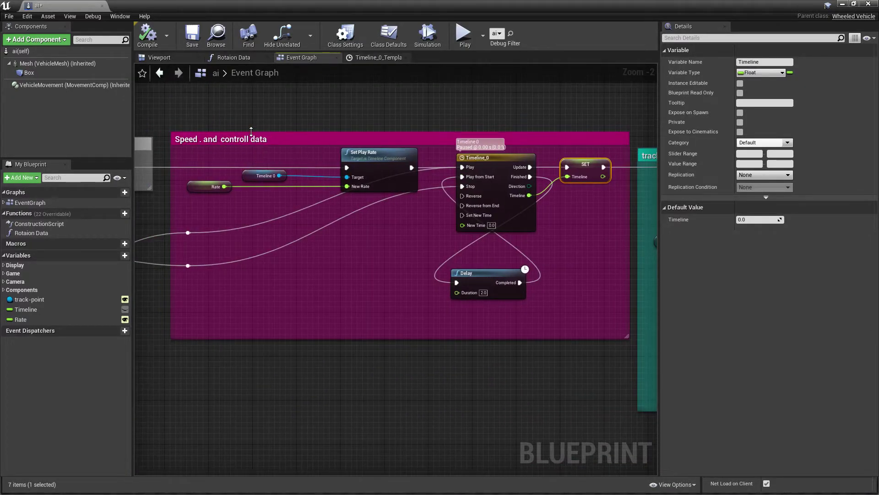
Shrink the Speed . and controll data comment box to its title bar and stretch it back over its nodes.
drag(215, 132, 257, 333)
drag(518, 367, 458, 295)
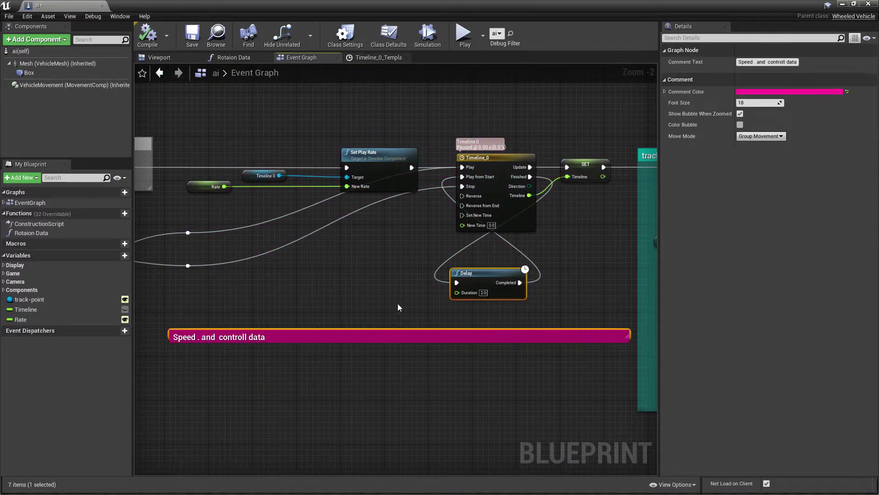
drag(378, 329, 400, 105)
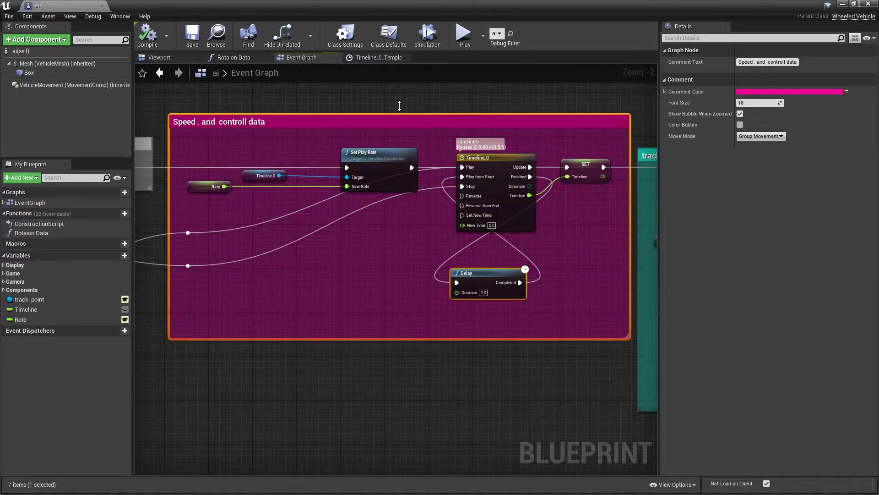
click(456, 351)
Examine the track path data group and its Track-point variable node.
right_drag(455, 351, 156, 316)
click(393, 115)
right_drag(463, 166, 324, 170)
click(221, 206)
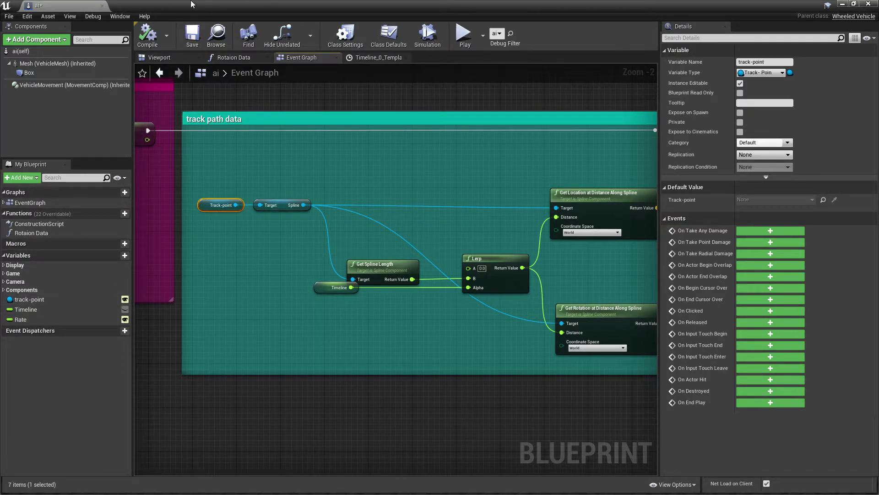
Place a second track-Poin spline on the open floor of the level and pull a spline point outward to shape its path.
click(843, 3)
right_drag(481, 192, 424, 201)
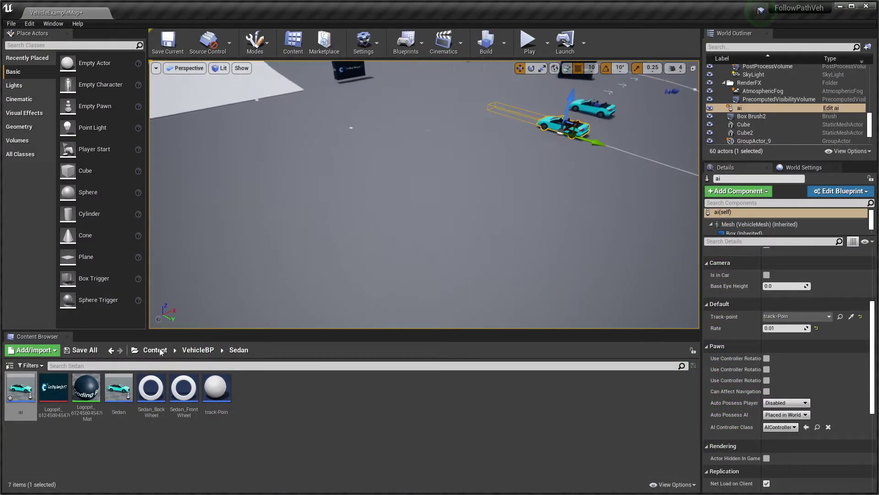
drag(217, 387, 189, 155)
key(f)
scroll(458, 270, down, 3)
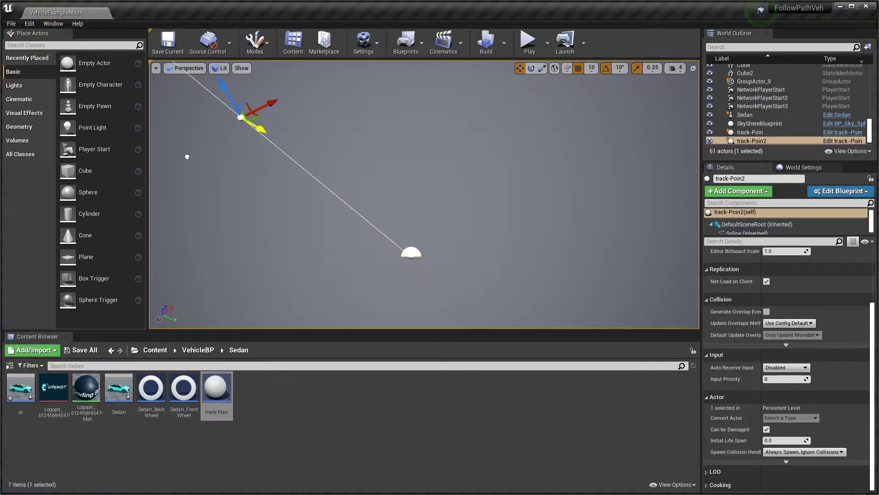
right_drag(188, 155, 320, 173)
drag(378, 171, 175, 164)
mouse_move(276, 192)
right_down()
mouse_move(412, 184)
mouse_move(277, 192)
right_up()
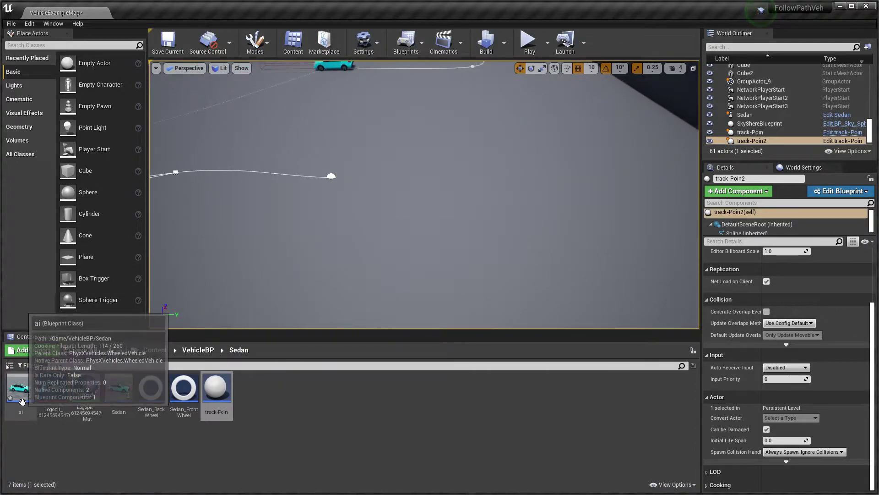
Place another ai car beside the new spline and assign track-Poin2 as its Track-point.
drag(22, 402, 383, 174)
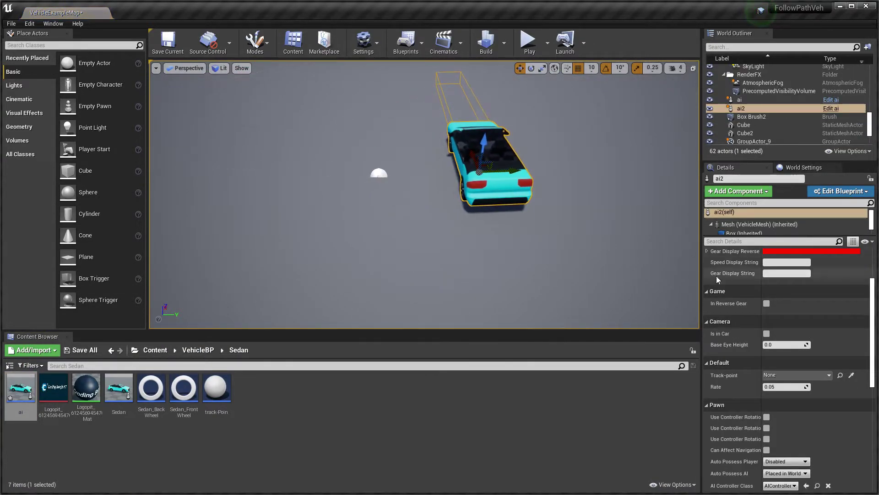
click(852, 375)
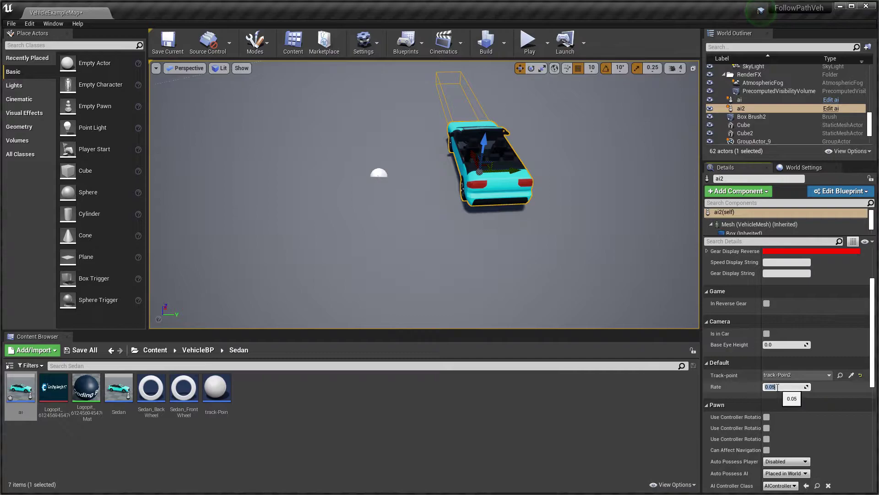
Play-test the level, drive the player car up to the ai car on the new spline, and end the session.
click(529, 42)
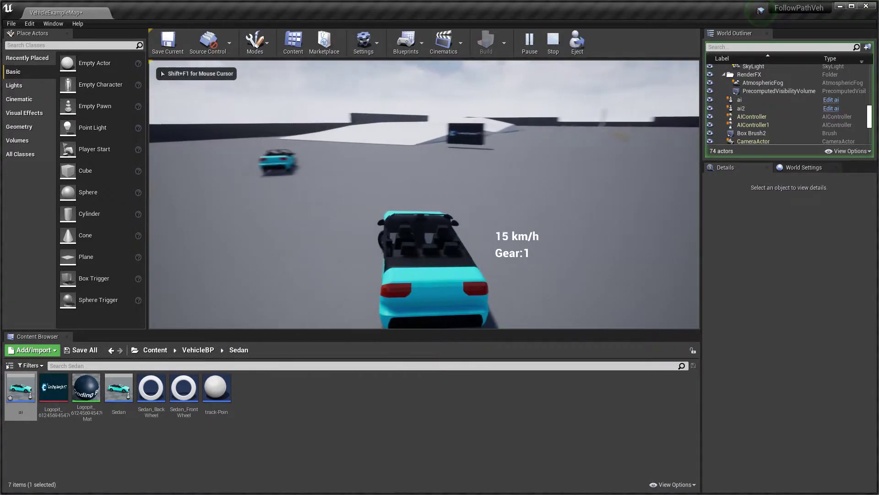
key(w)
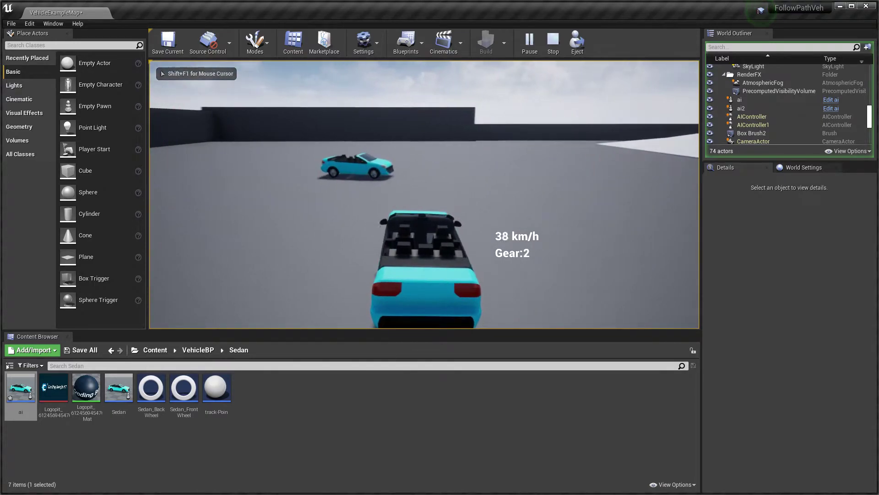
key(s)
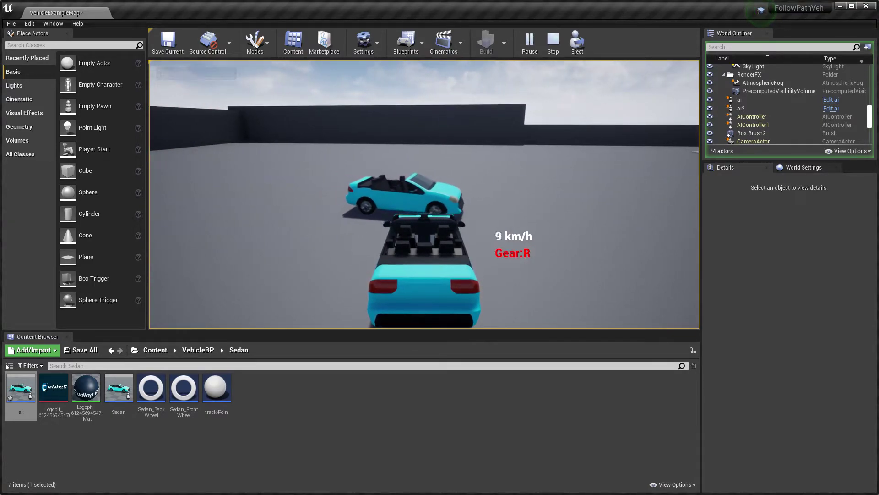
key(Escape)
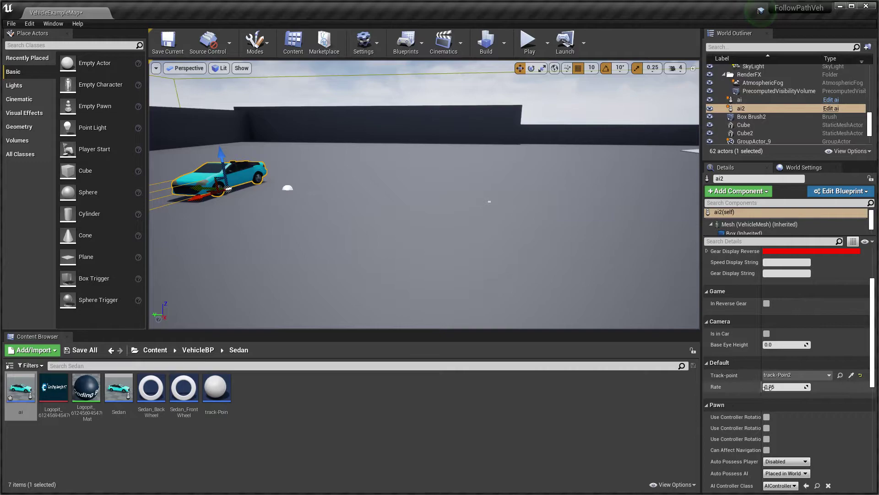
Open the ai blueprint and examine the Timeline variable and Lerp nodes in the track path data group.
right_drag(503, 197, 321, 201)
right_drag(420, 212, 320, 225)
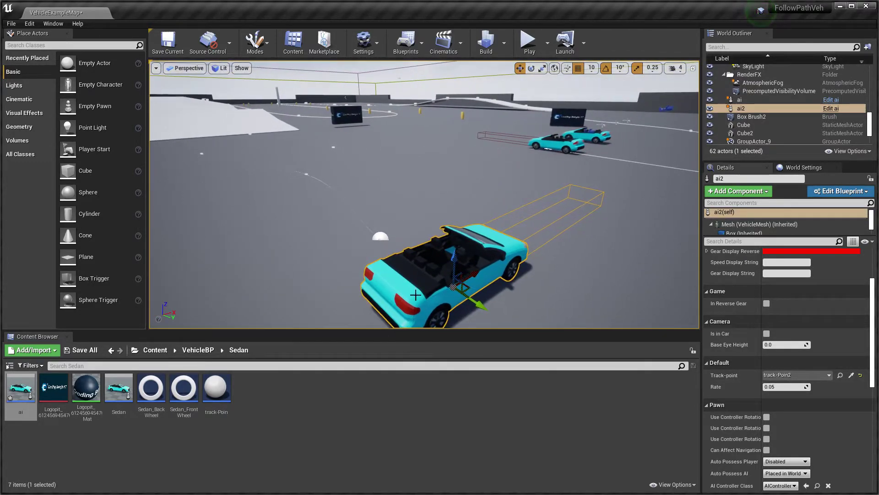
scroll(401, 267, up, 3)
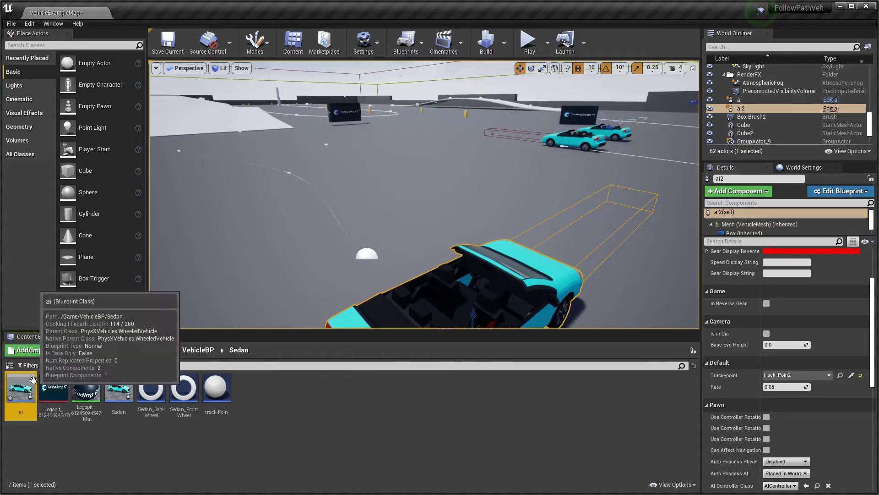
double_click(17, 395)
right_drag(421, 313, 448, 247)
scroll(345, 213, up, 2)
click(298, 238)
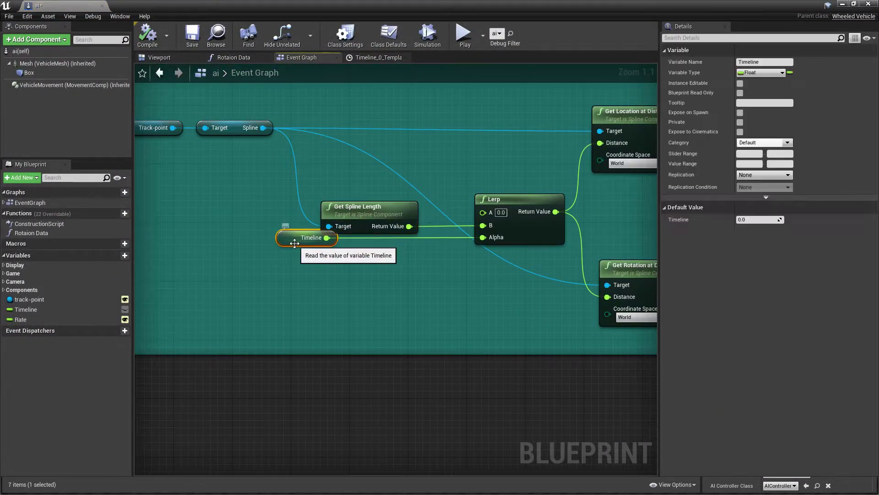
click(493, 197)
right_drag(493, 197, 288, 254)
Inspect the Get Location and Get Rotation at Distance Along Spline nodes and the SetActorLocationAndRotation node they feed.
scroll(288, 254, down, 2)
click(405, 201)
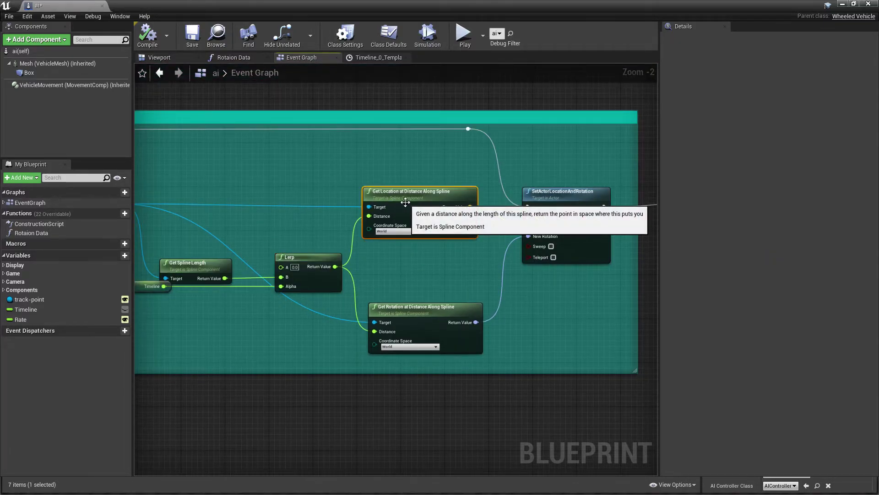
scroll(407, 197, up, 2)
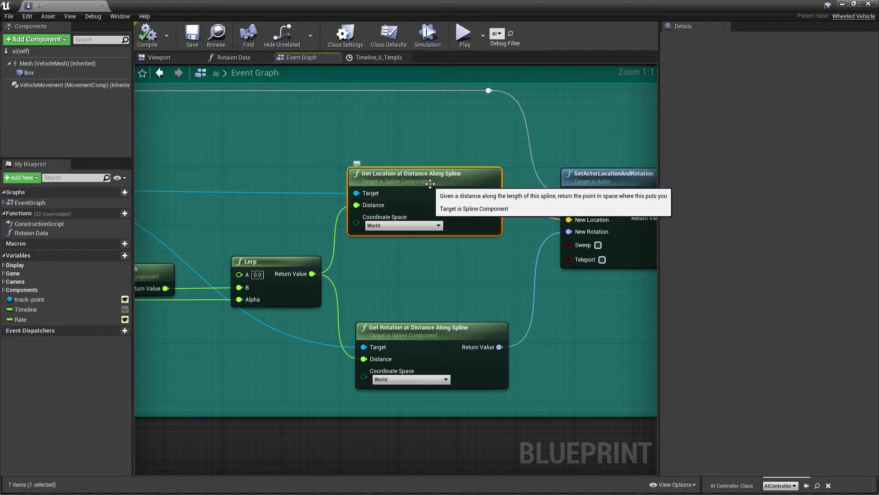
click(416, 347)
right_drag(469, 305, 330, 304)
click(464, 184)
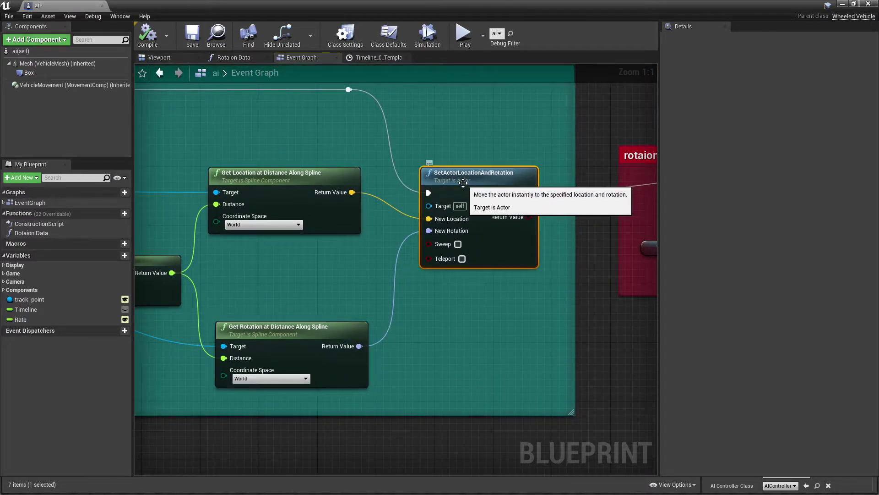
Trace the track path data group again from Track-point through the location and rotation nodes to SetActorLocationAndRotation.
right_drag(382, 242, 515, 255)
scroll(427, 269, down, 2)
right_drag(428, 270, 584, 242)
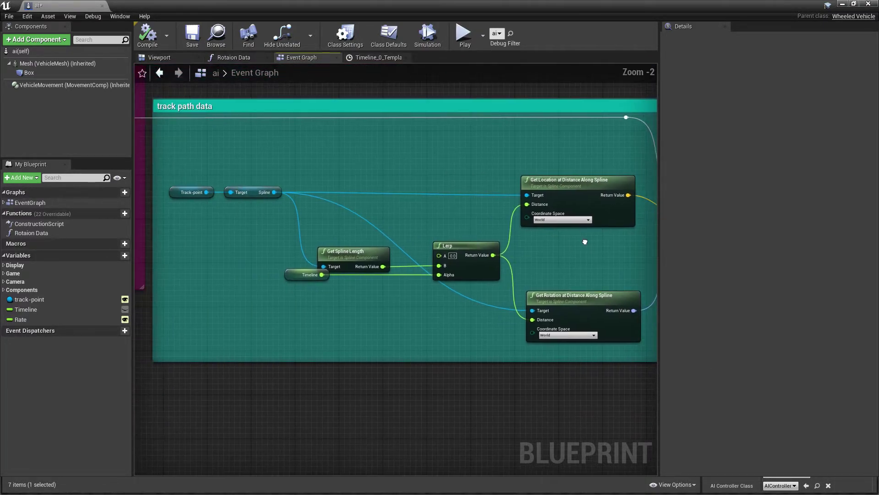
click(541, 179)
click(587, 304)
right_drag(588, 304, 351, 330)
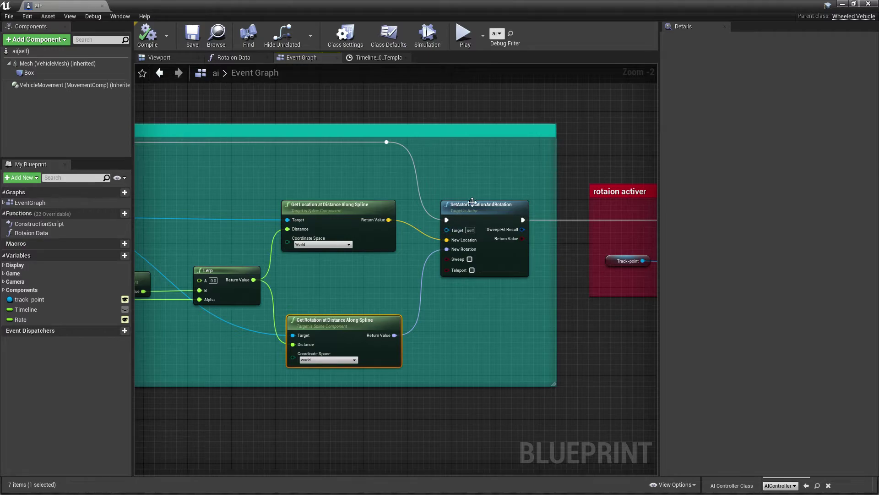
scroll(472, 204, up, 2)
View the whole car in the blueprint's 3D preview and return to the event graph.
click(159, 58)
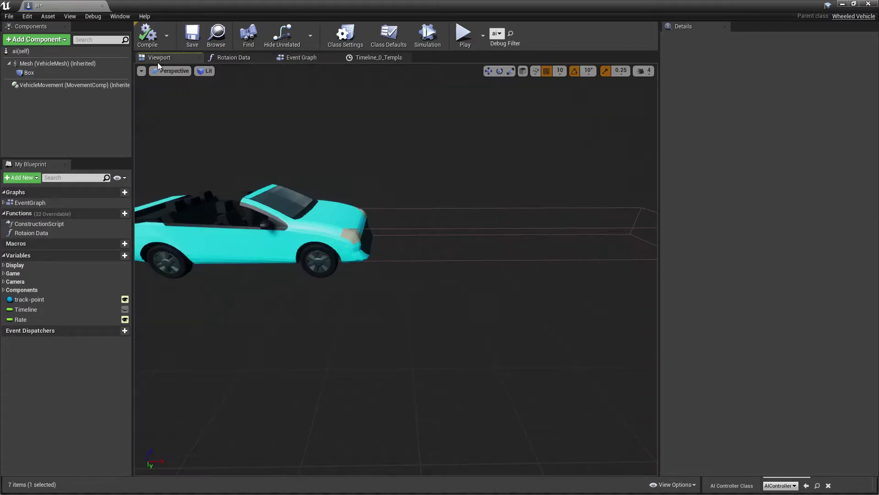
drag(422, 260, 332, 103)
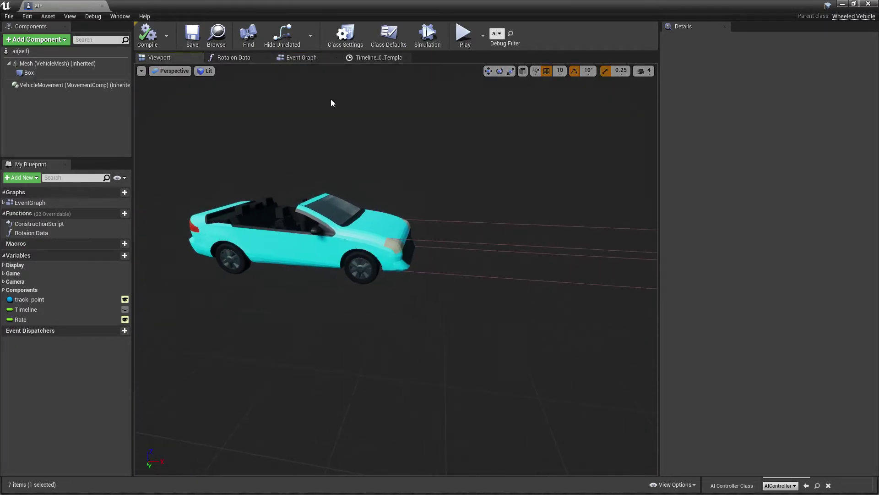
click(301, 58)
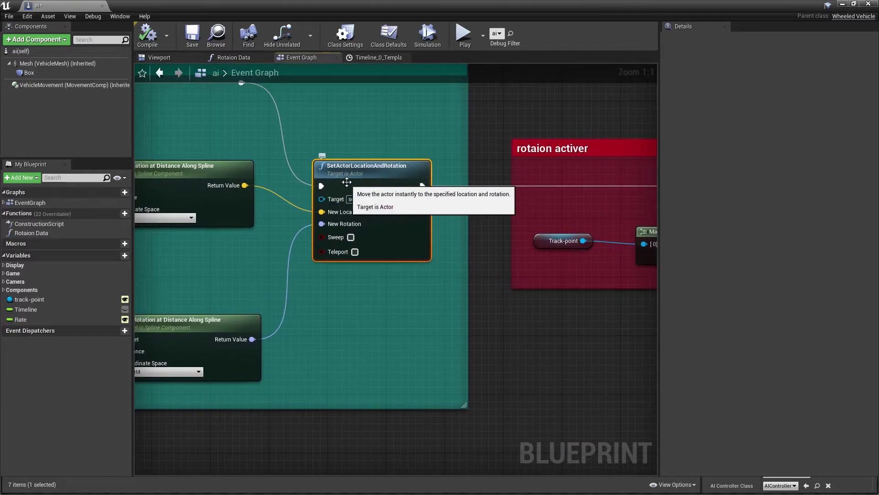
Examine the rotaion activer comment group and the nodes it contains.
right_drag(457, 287, 283, 236)
click(284, 165)
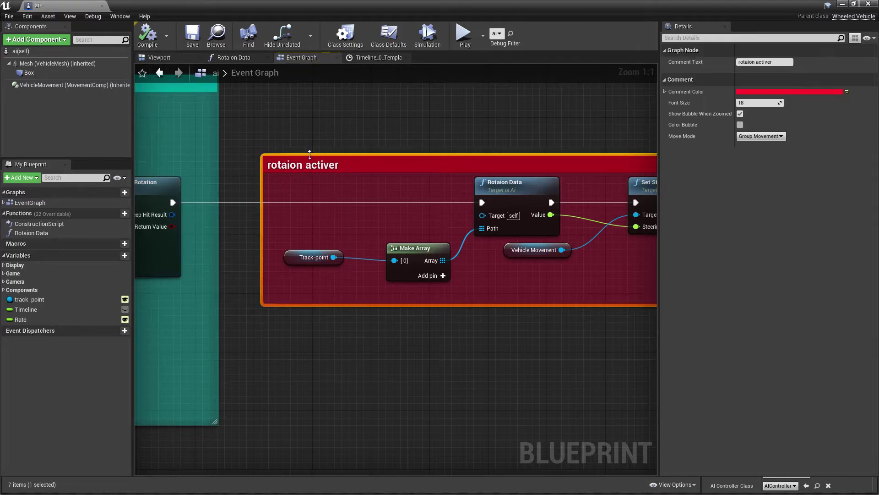
right_drag(284, 165, 236, 170)
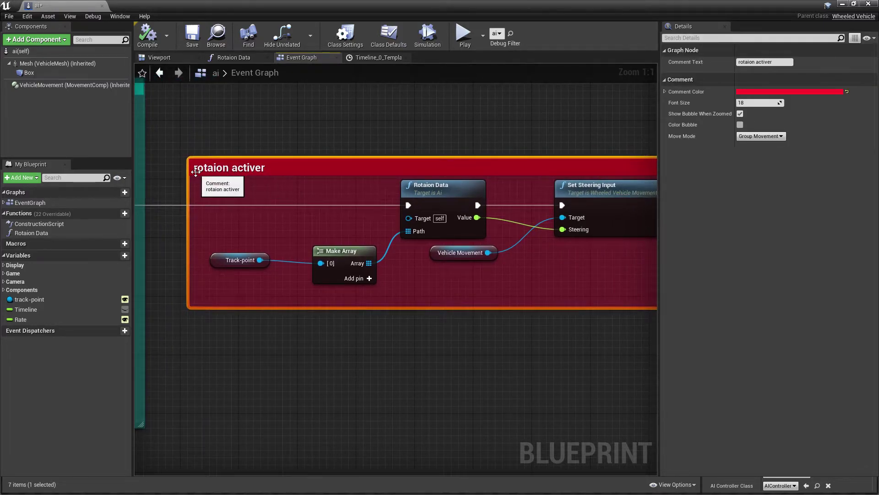
right_drag(599, 285, 583, 273)
Look closely at the car mesh's front wheel in the 3D preview and return to the event graph.
click(160, 57)
scroll(386, 197, up, 5)
click(386, 197)
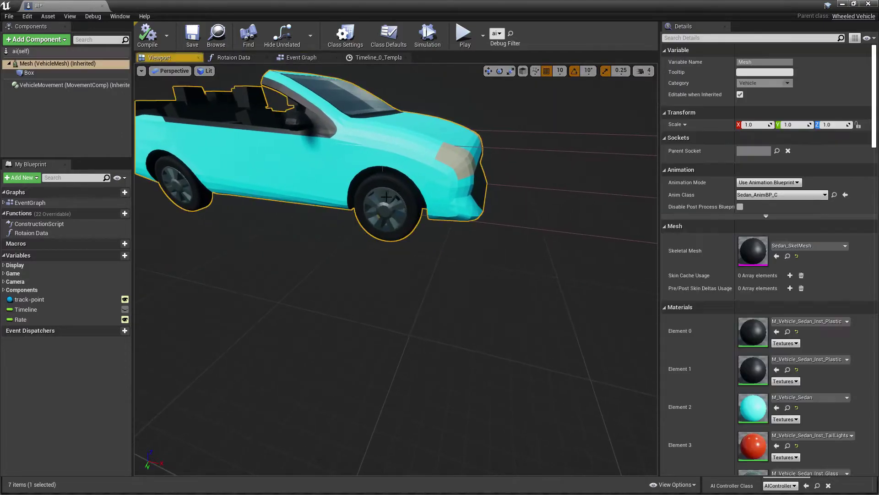
click(292, 59)
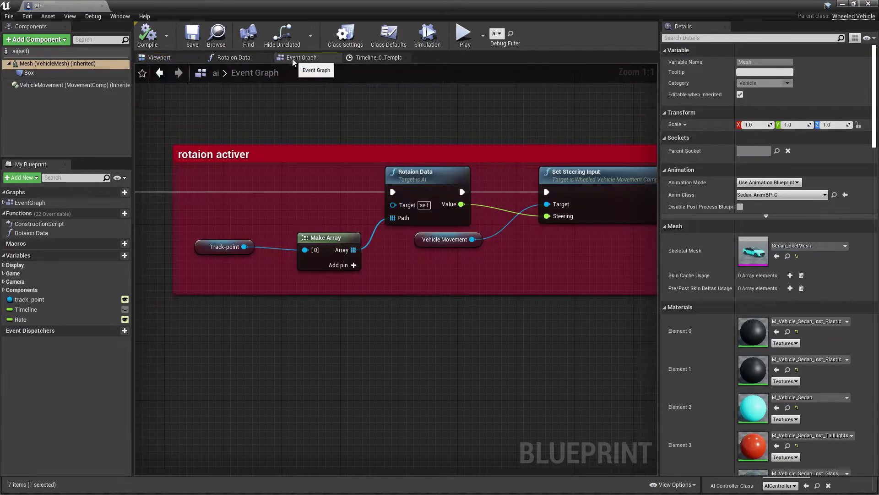
Inspect the Track-point variable and Rotaion Data function nodes in the rotaion activer group.
right_drag(504, 215, 532, 197)
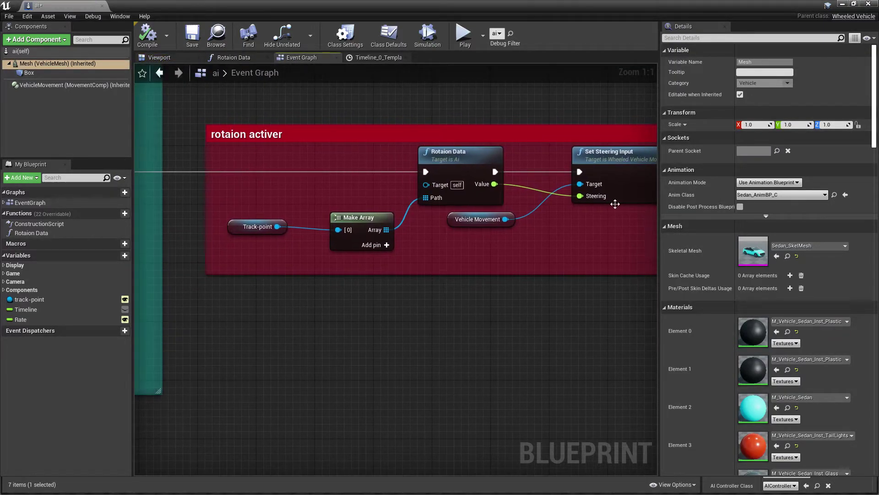
click(237, 229)
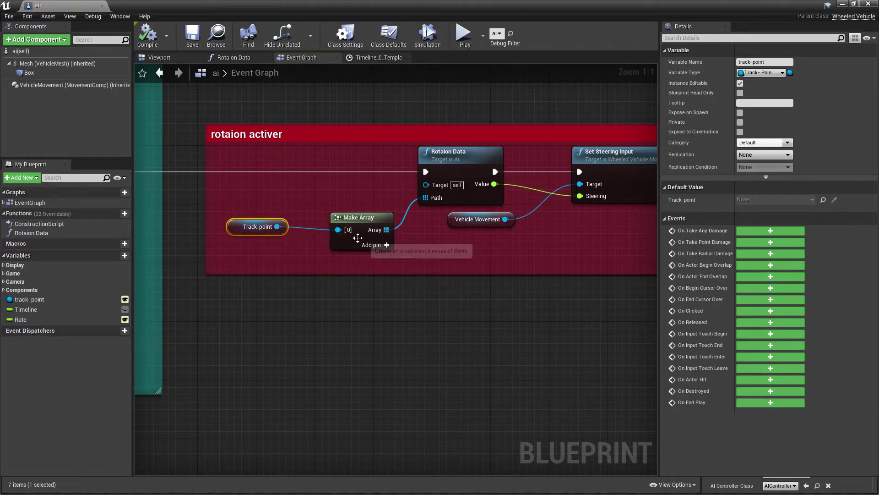
click(453, 166)
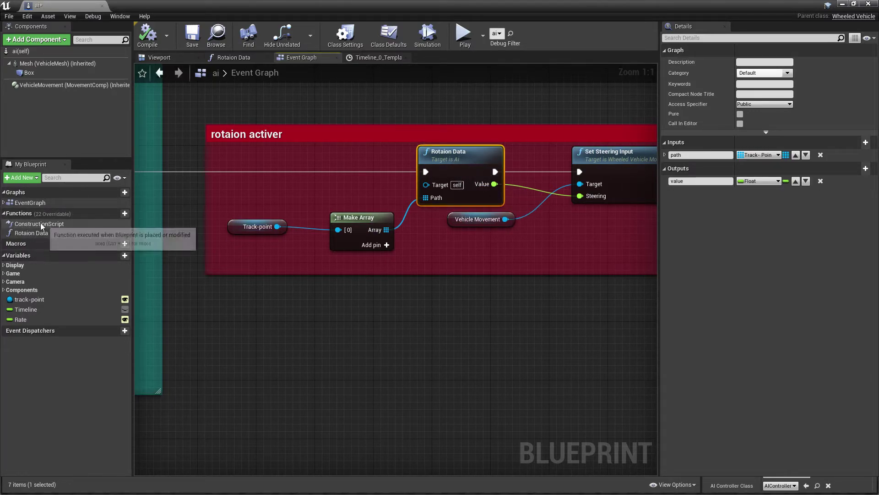
Open the Rotaion Data function, inspect its entry node, and minimize the blueprint editor to return to the level.
double_click(23, 234)
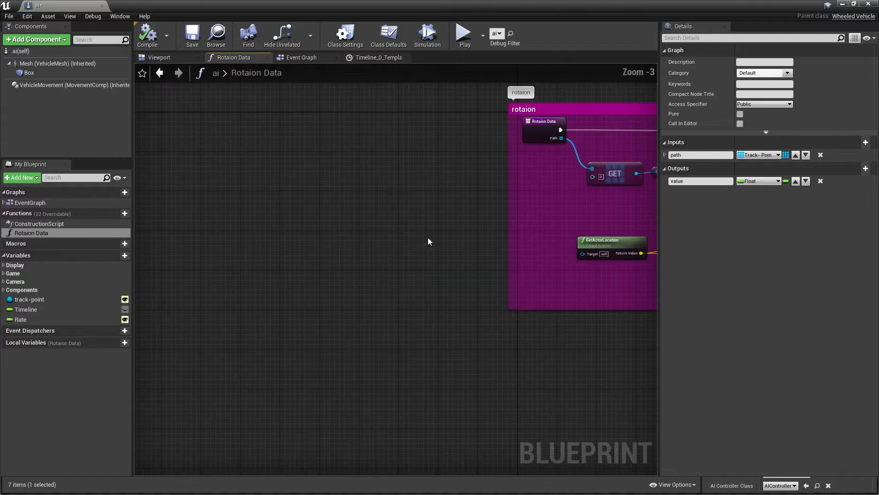
click(221, 182)
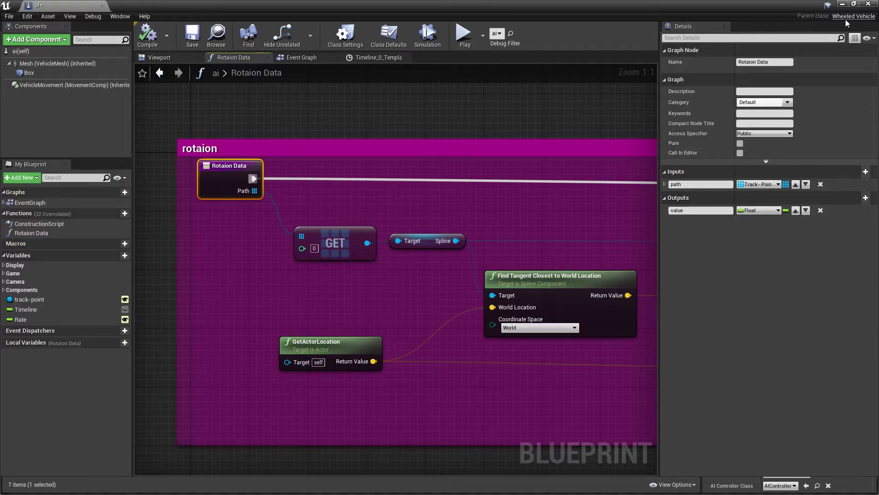
click(842, 4)
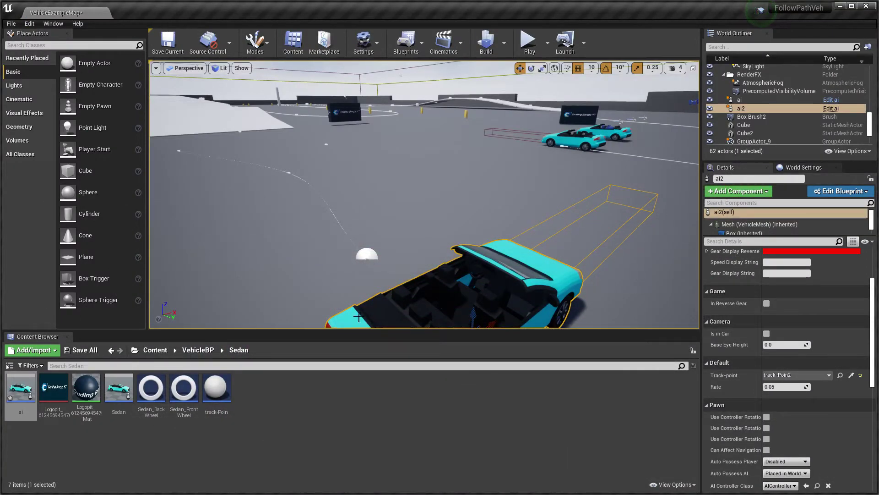